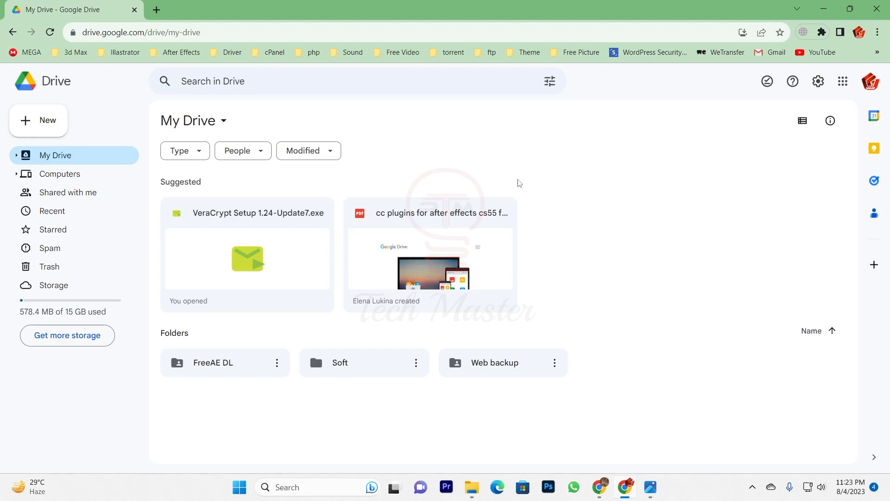
Place the two accounts' Drive windows side by side and compare their storage usage
left_click_drag(392, 5, 888, 129)
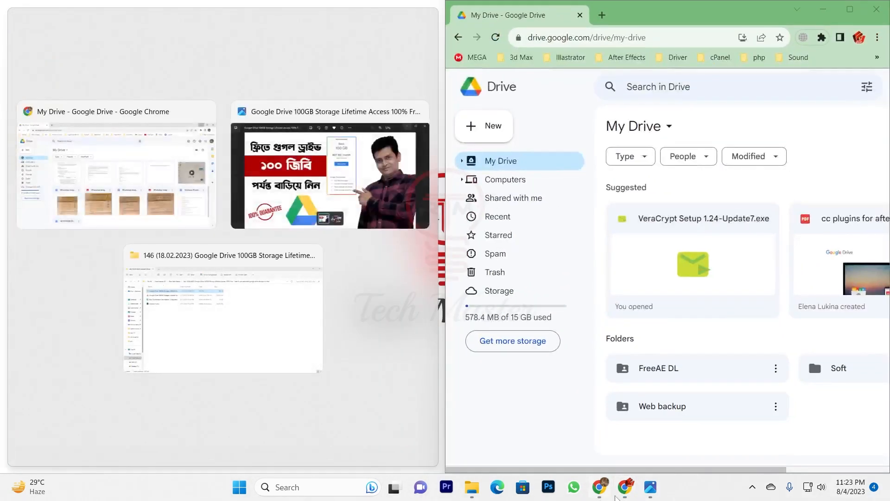
left_click(138, 191)
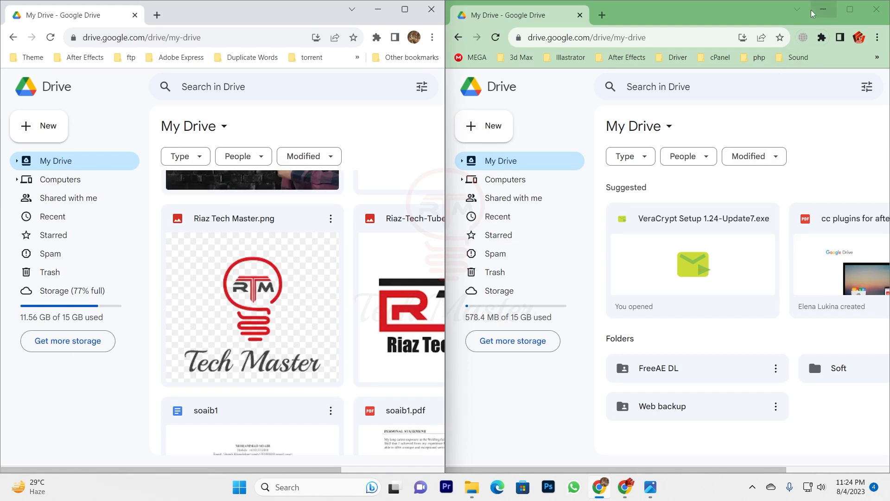
left_click(828, 9)
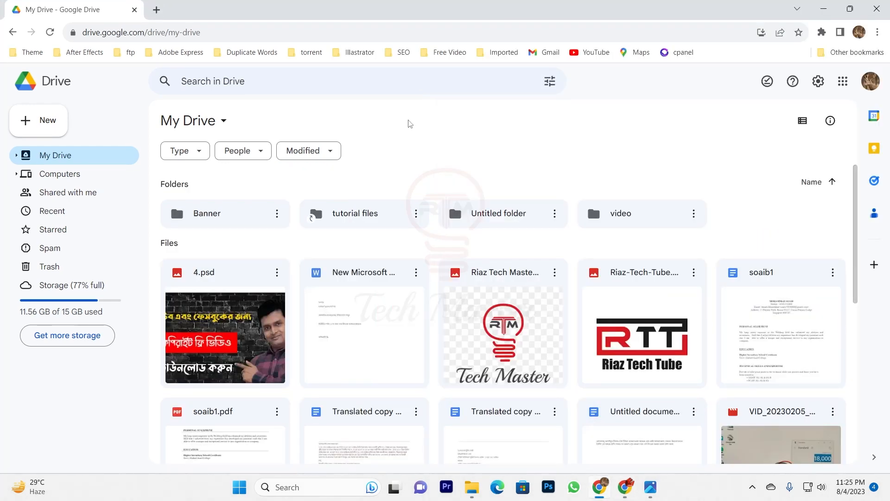
Create a new folder named "Backup" in the fuller account's My Drive
scroll(783, 325, "down", 5)
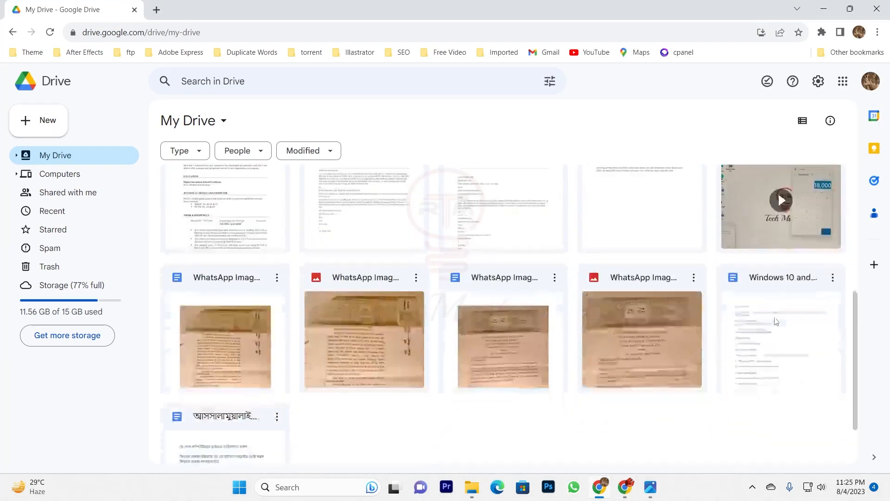
scroll(533, 383, "up", 10)
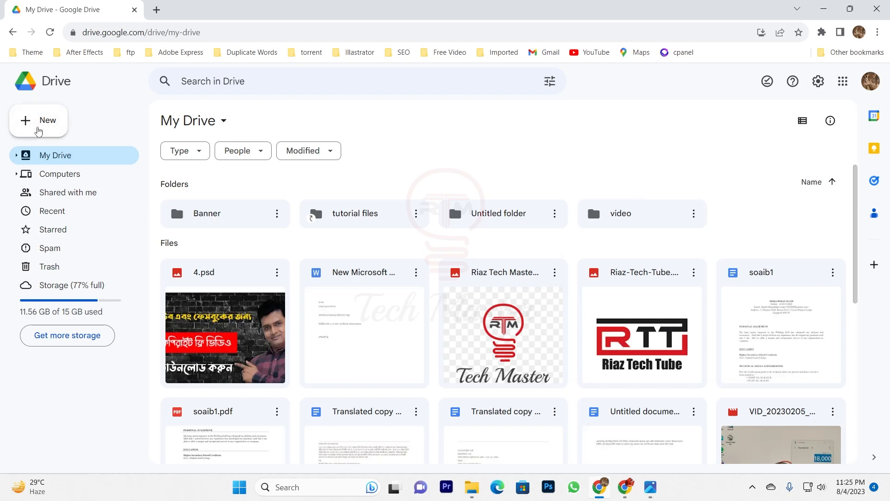
left_click(43, 124)
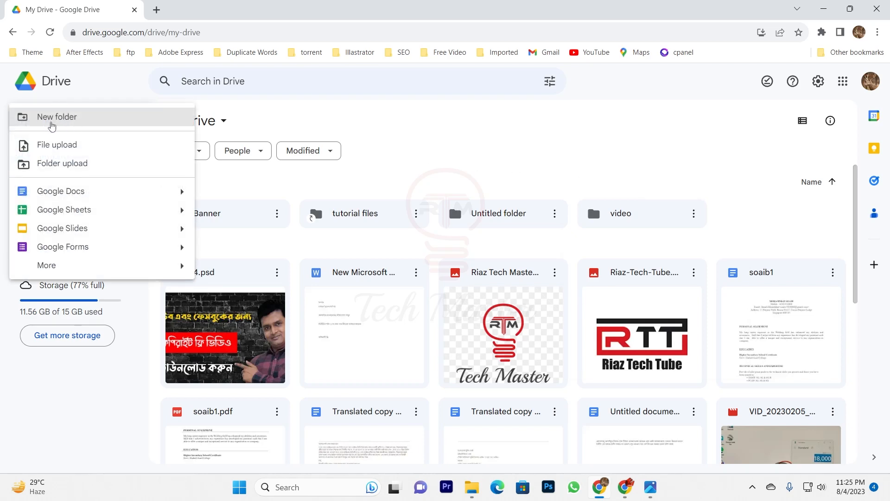
left_click(52, 119)
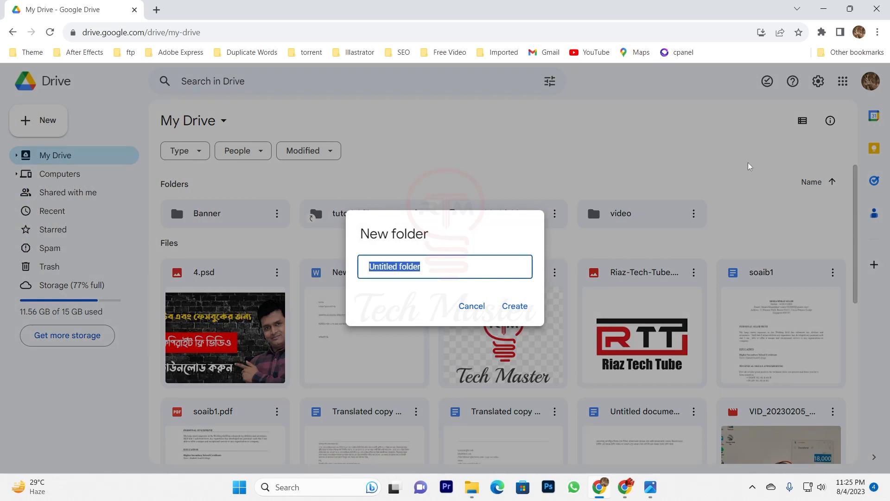
type("Backup")
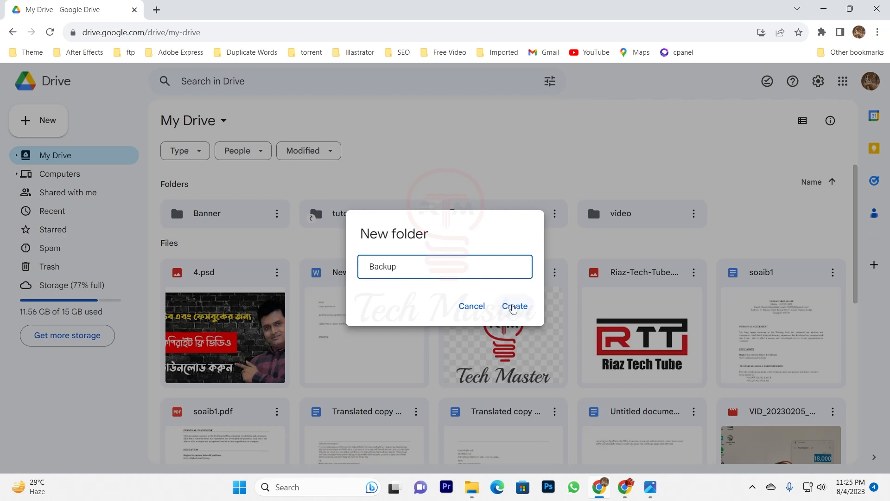
left_click(512, 314)
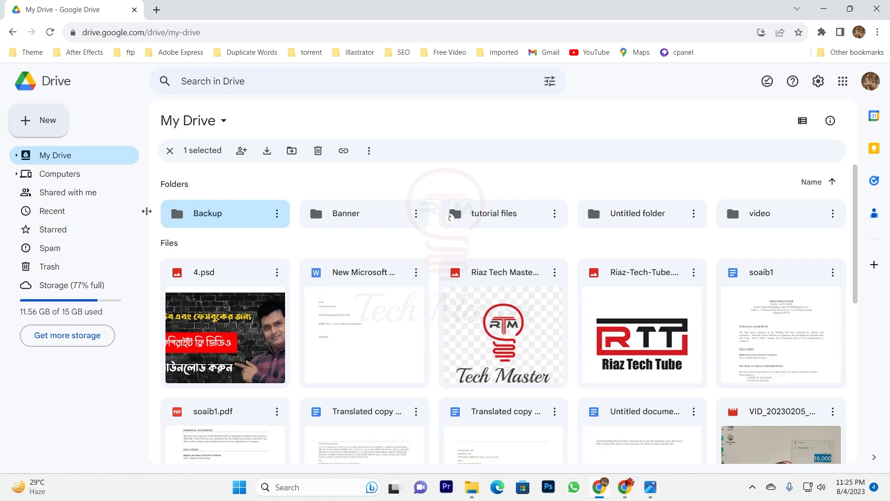
left_click(249, 186)
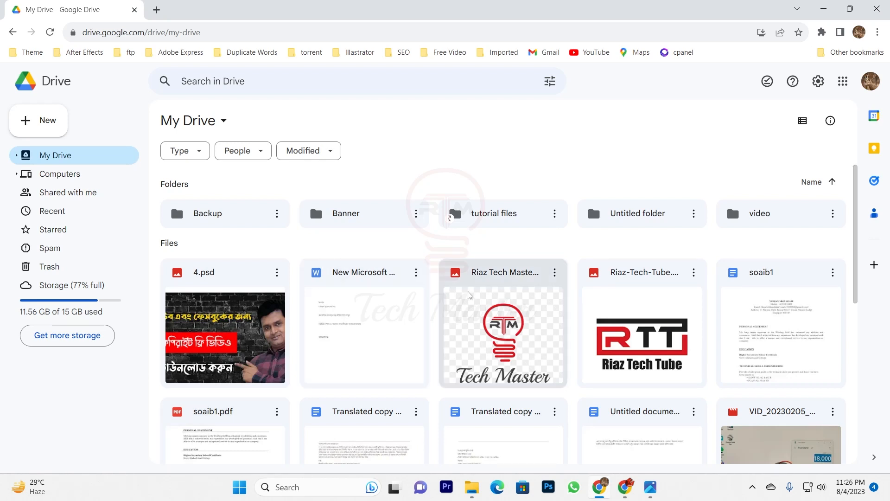
Move all files and folders in My Drive, except the tutorial files shortcut, into the Backup folder
left_click_drag(357, 174, 431, 464)
left_click_drag(345, 219, 192, 213)
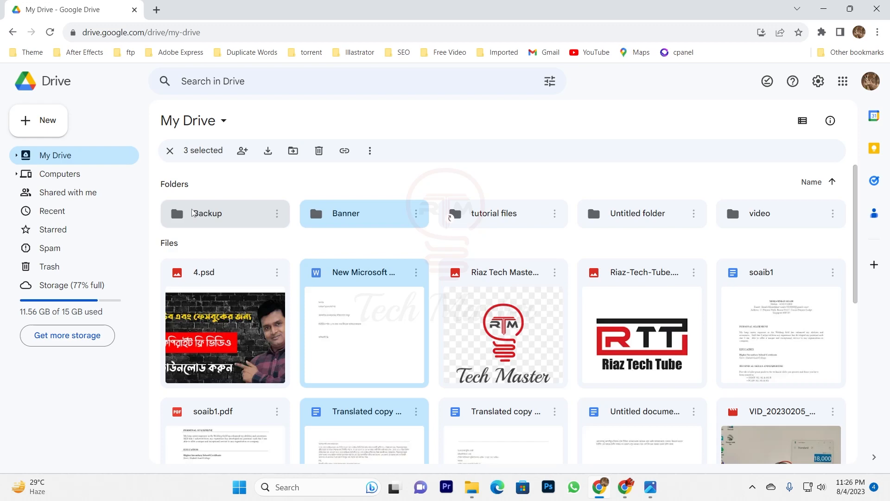
left_click_drag(779, 245, 234, 436)
left_click_drag(250, 339, 208, 212)
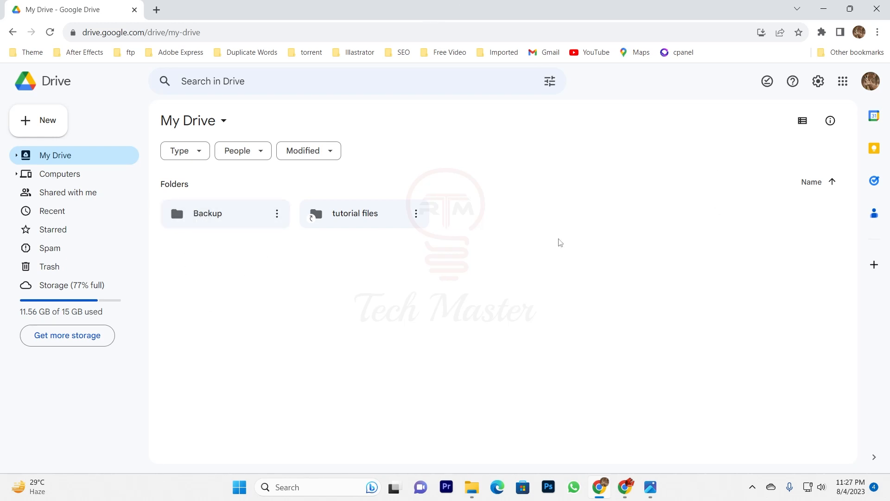
Copy the second account's e-mail address from its Drive window and return to the first account's window
left_click(625, 490)
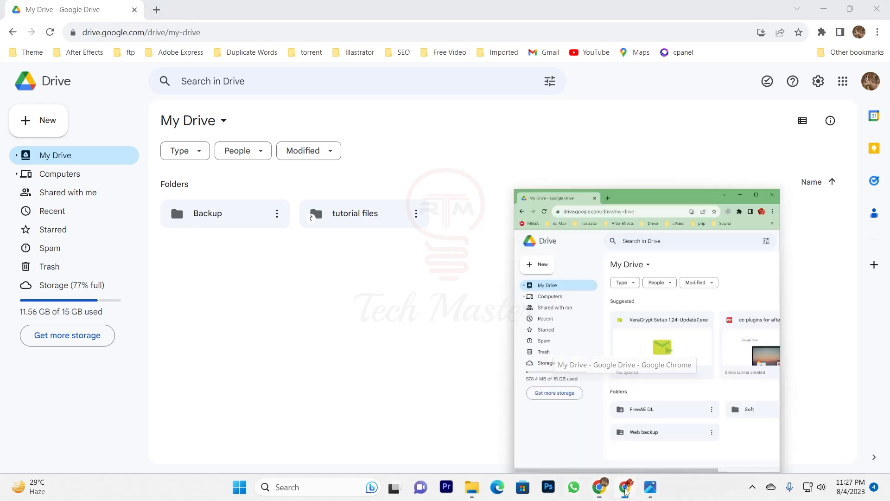
left_click(847, 16)
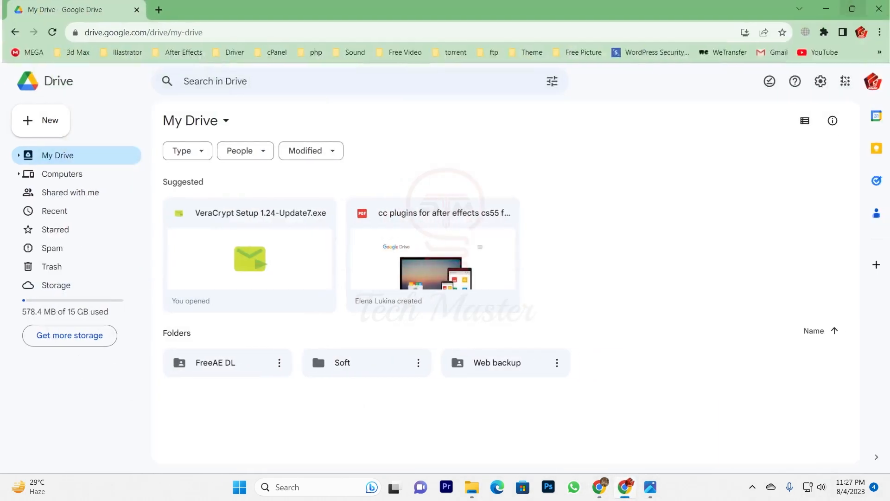
left_click(871, 85)
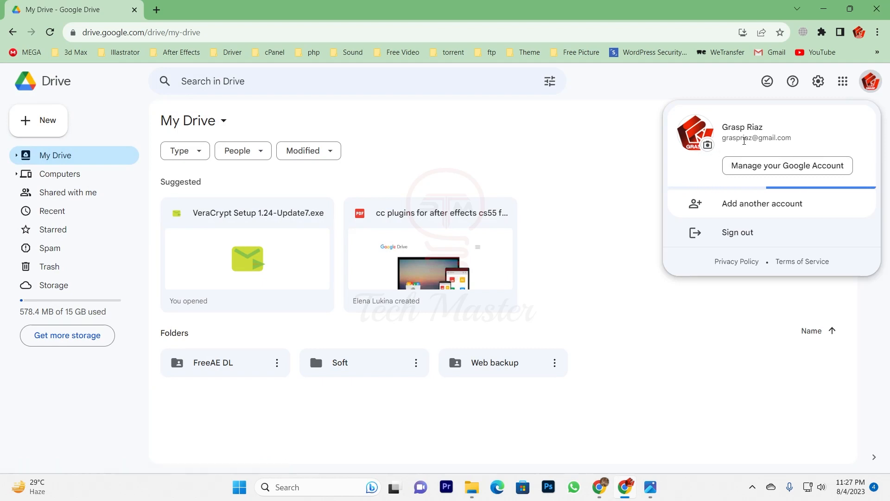
triple_click(745, 138)
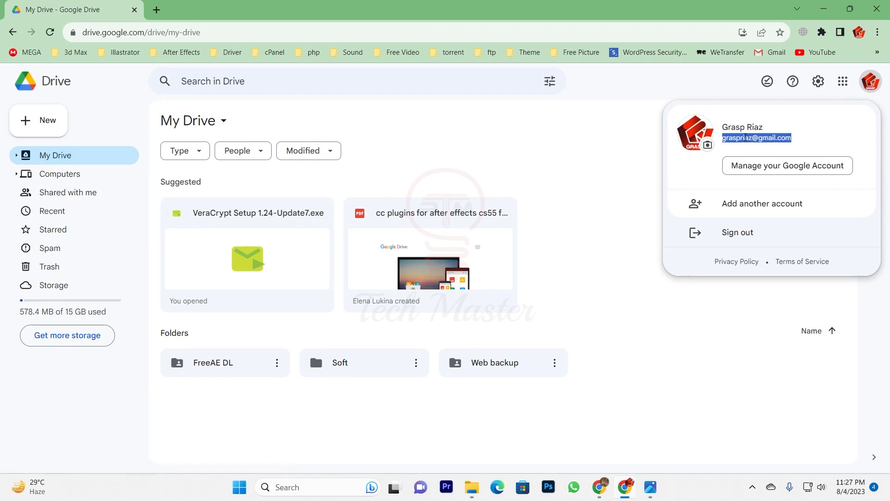
right_click(745, 138)
left_click(638, 151)
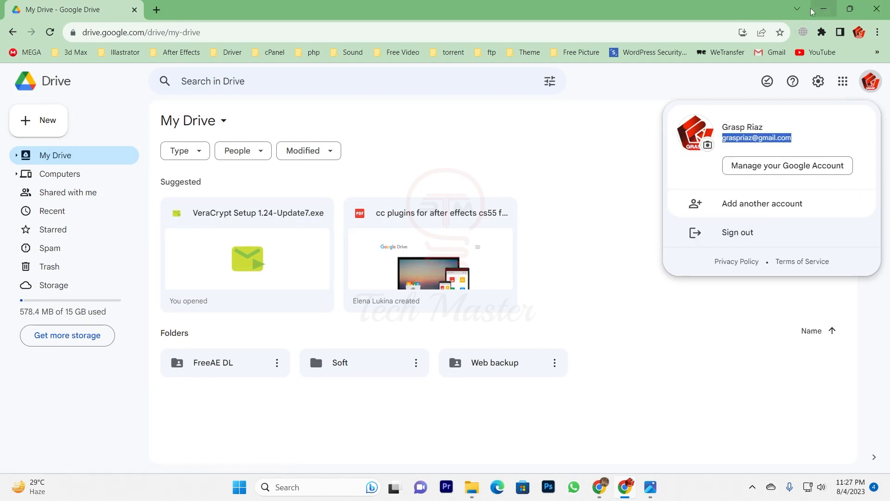
left_click(824, 8)
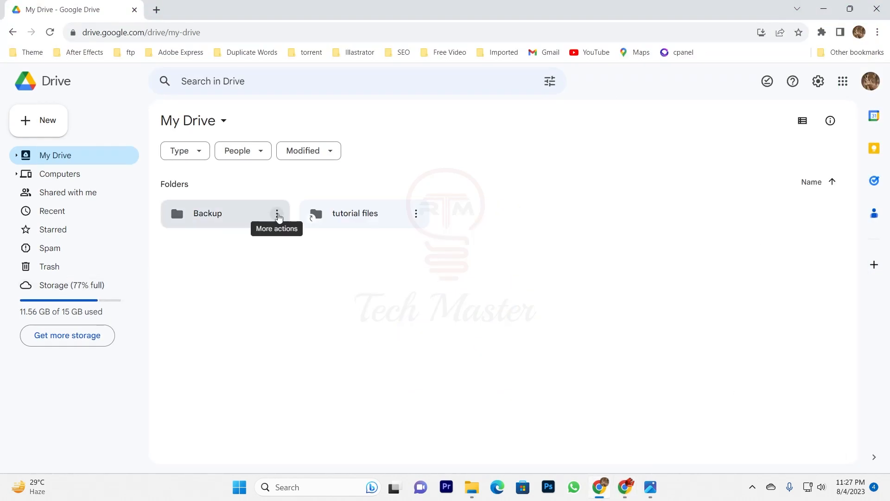
Share the Backup folder with the second account's copied e-mail address as Editor, with notification enabled
left_click(277, 216)
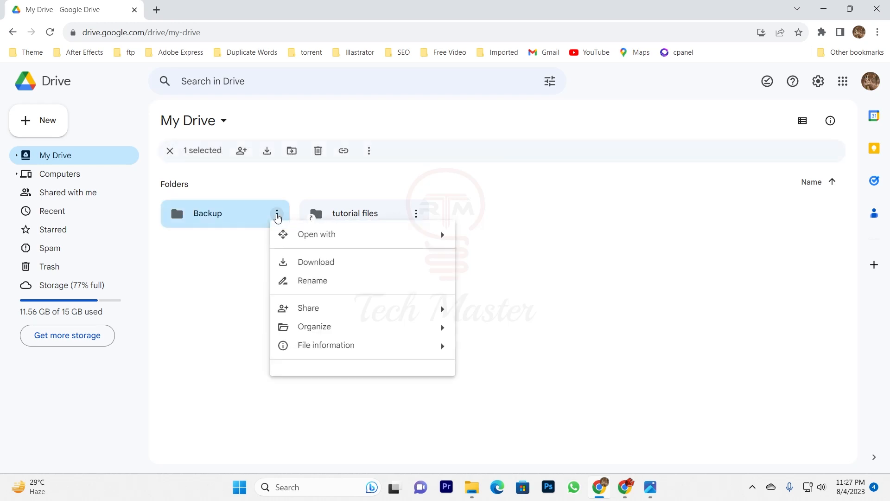
mouse_move(334, 312)
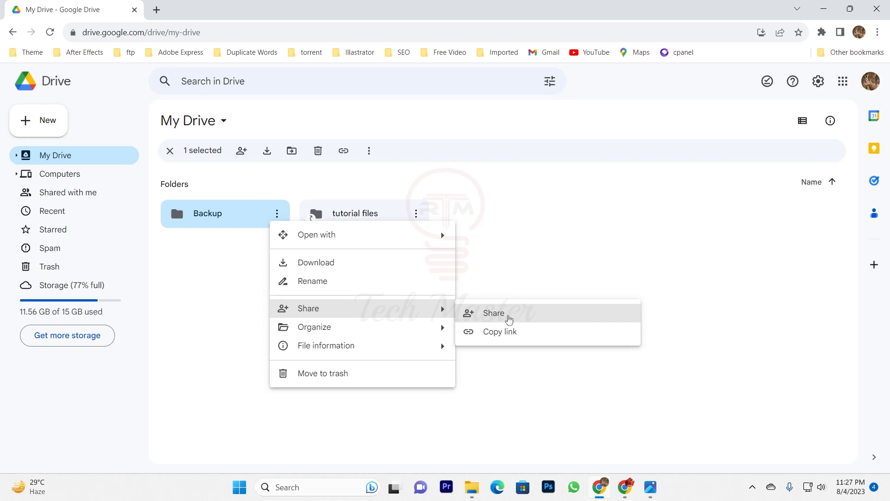
left_click(509, 318)
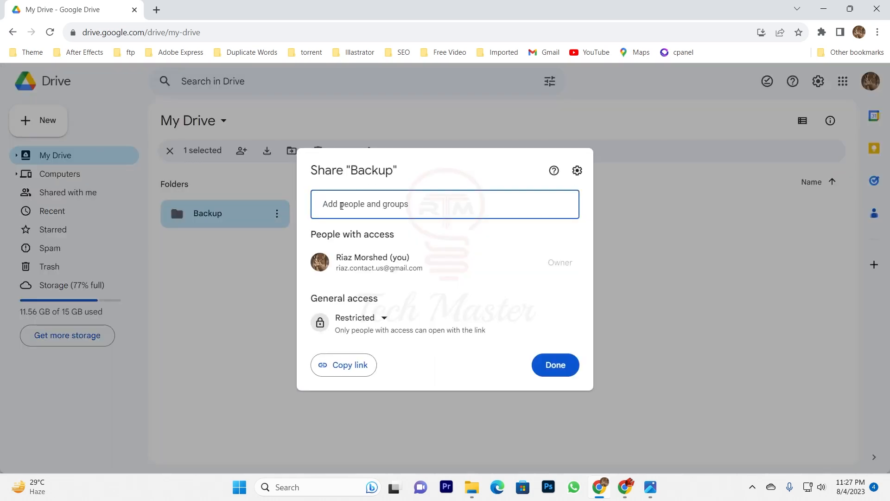
left_click(331, 204)
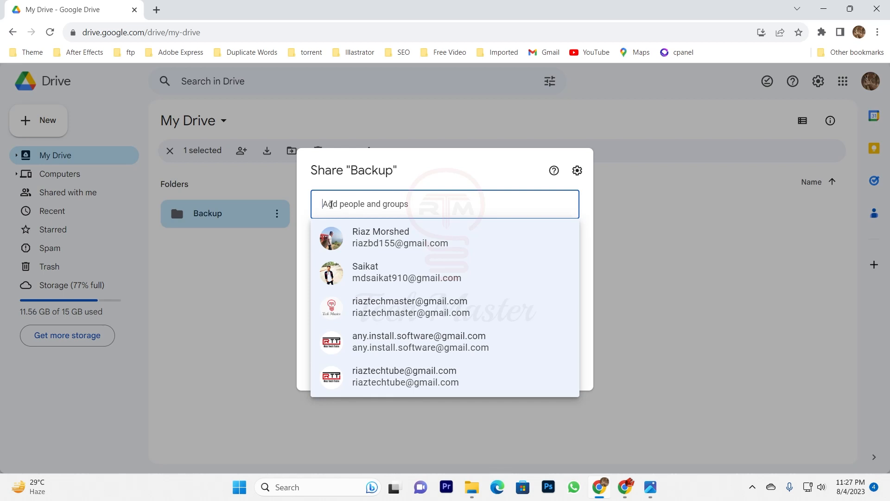
key("ctrl+v")
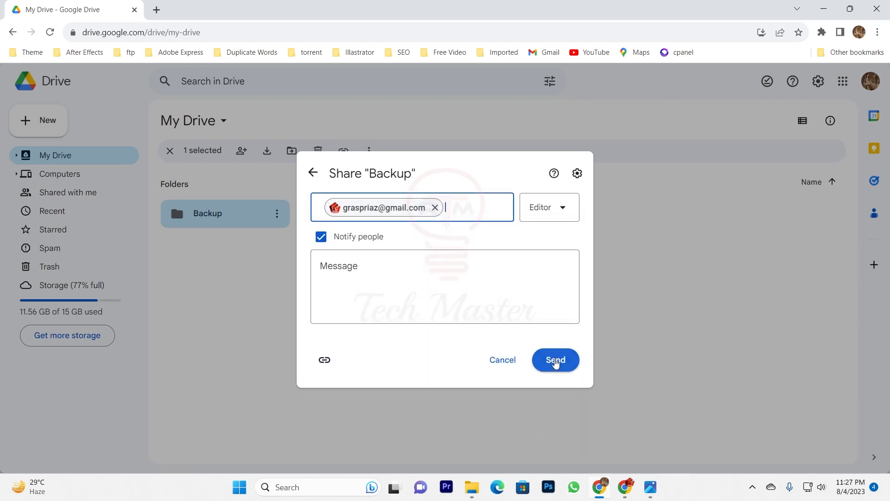
left_click(555, 363)
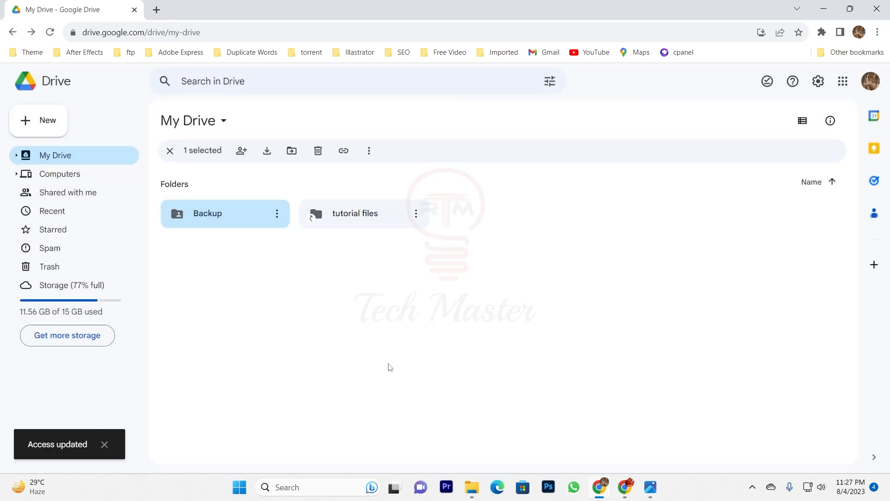
In the second account's Drive, open the Backup folder under Shared with me and look through its contents
left_click(626, 488)
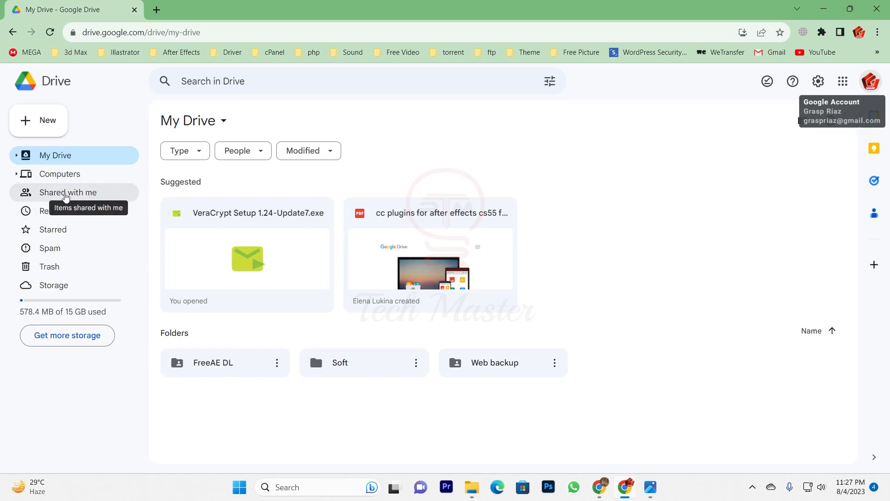
left_click(64, 197)
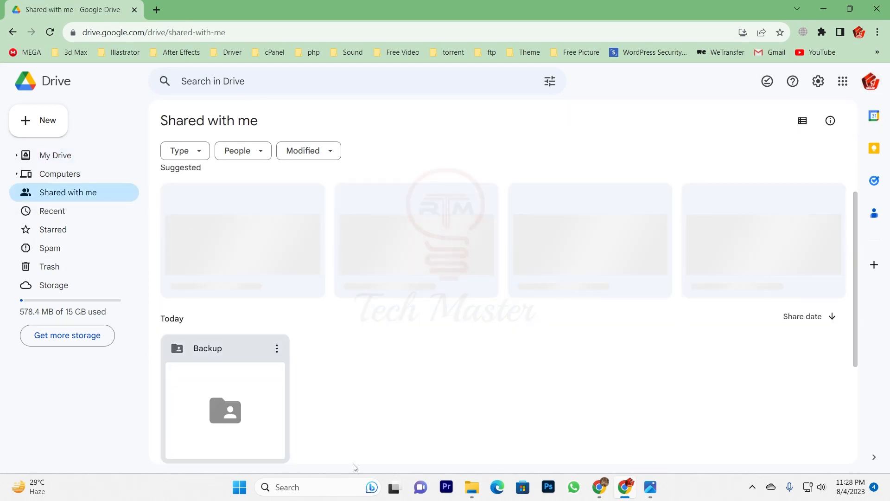
scroll(584, 432, "down", 3)
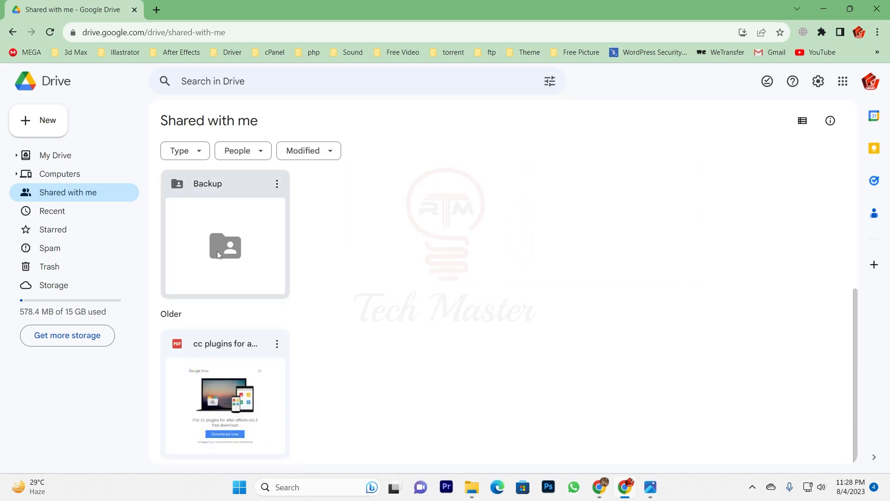
double_click(219, 246)
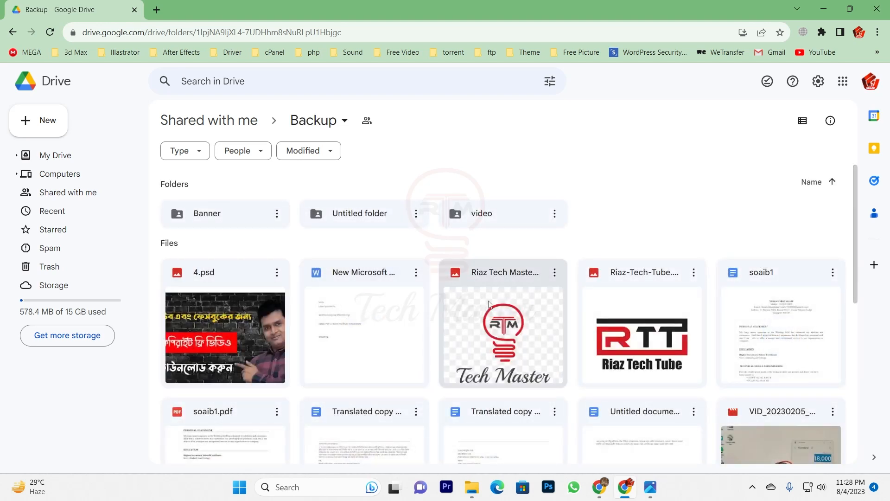
scroll(490, 305, "down", 10)
scroll(446, 356, "up", 10)
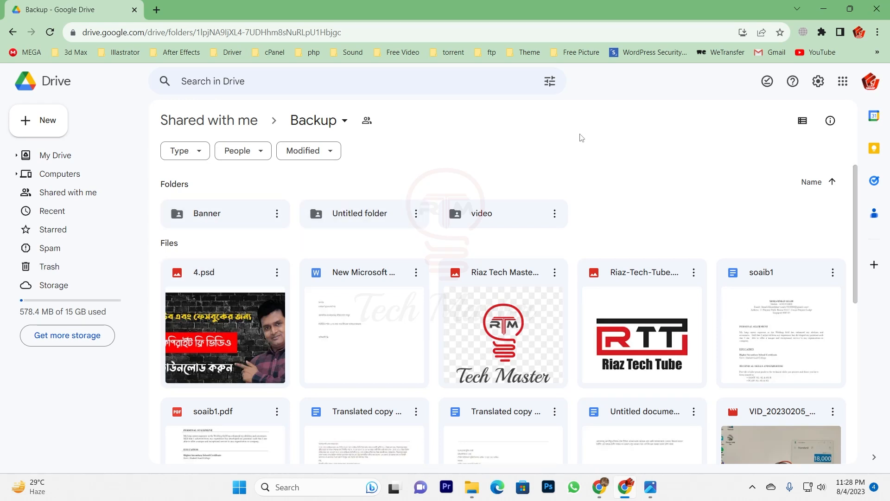
Return to the first account's Drive and examine the Storage list of files using Drive space
left_click(824, 9)
left_click(226, 330)
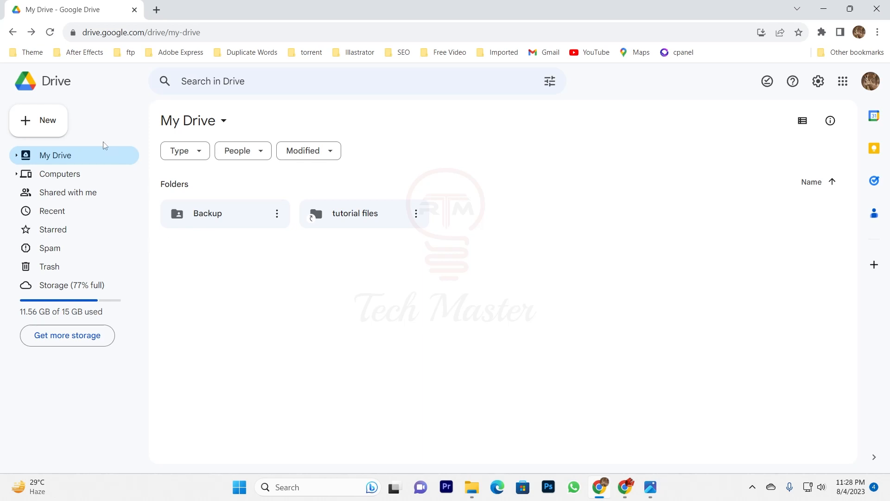
left_click(54, 288)
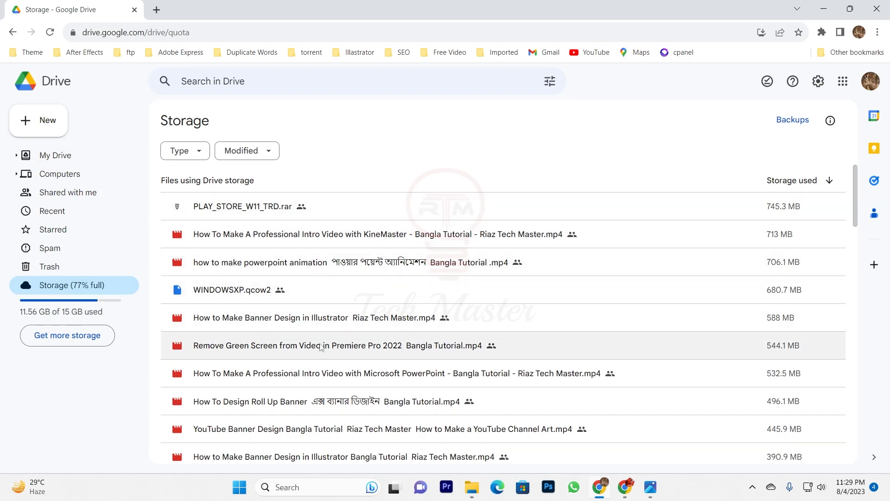
scroll(325, 325, "down", 10)
scroll(328, 348, "down", 6)
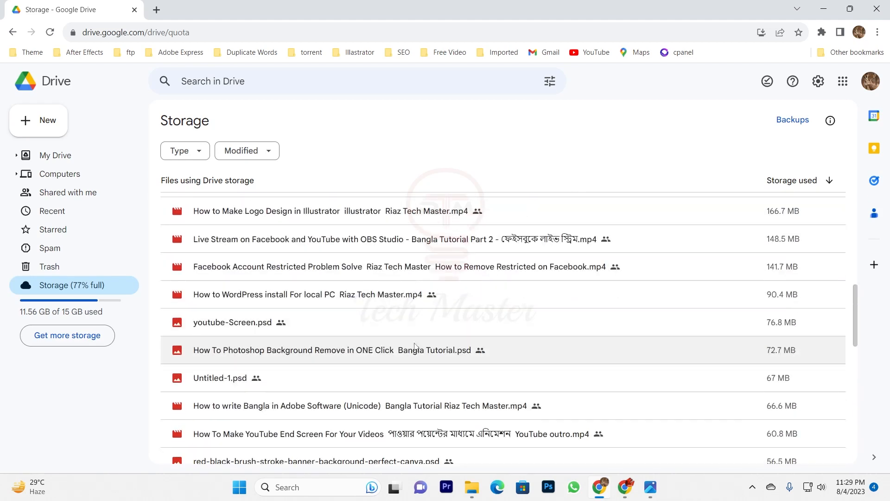
scroll(410, 334, "down", 10)
scroll(408, 320, "down", 3)
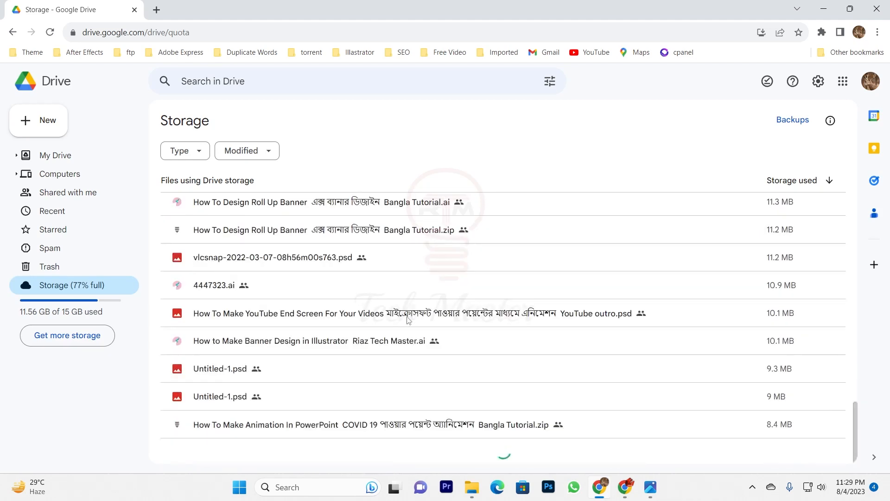
scroll(408, 320, "down", 10)
scroll(409, 318, "down", 5)
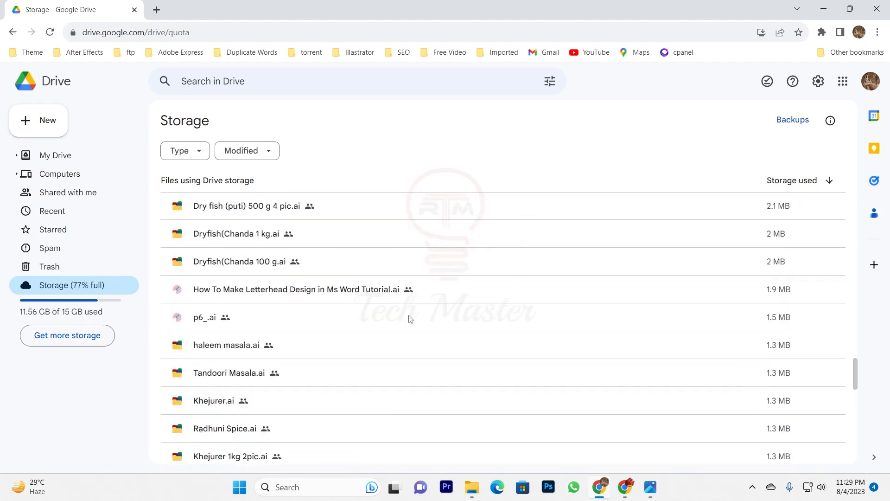
scroll(409, 310, "down", 10)
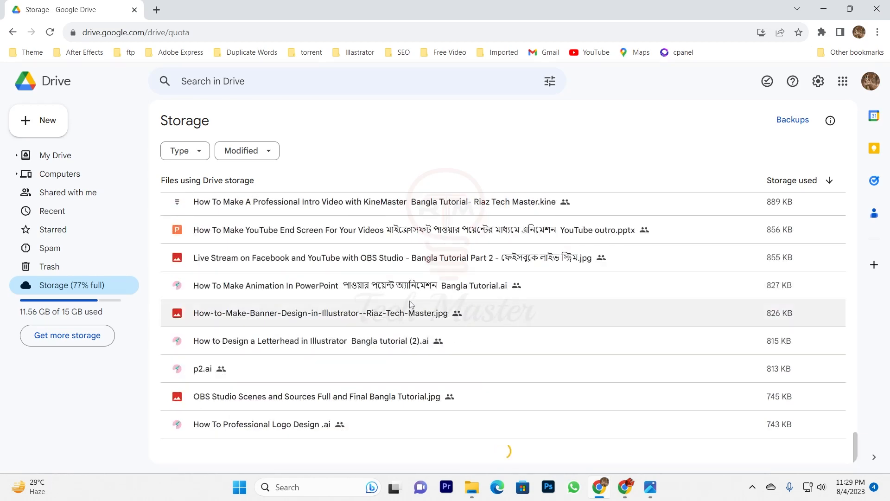
Load the Storage list to its end and select all the files using Drive storage
scroll(410, 304, "down", 10)
scroll(410, 304, "down", 15)
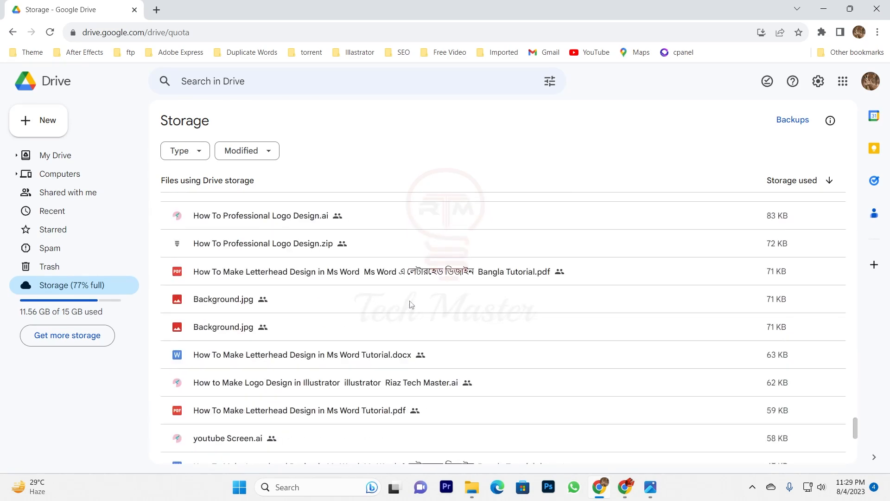
scroll(409, 304, "down", 15)
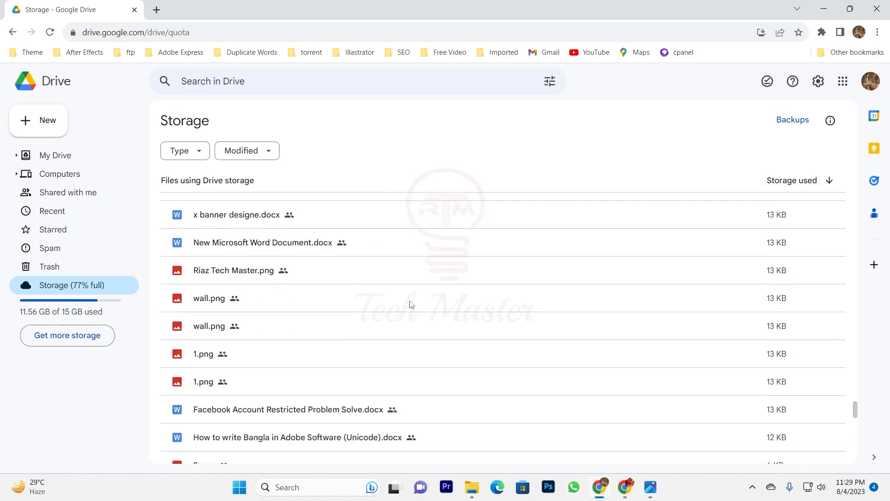
scroll(410, 305, "down", 5)
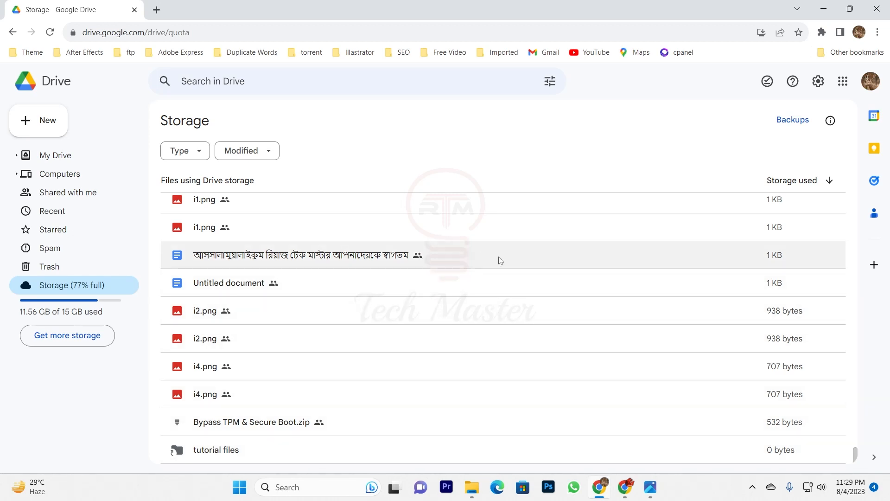
left_click(467, 259)
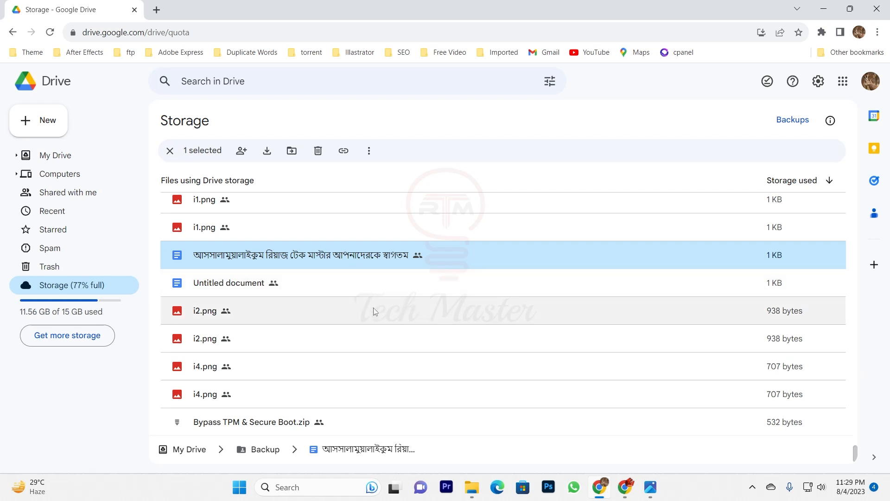
key("ctrl+a")
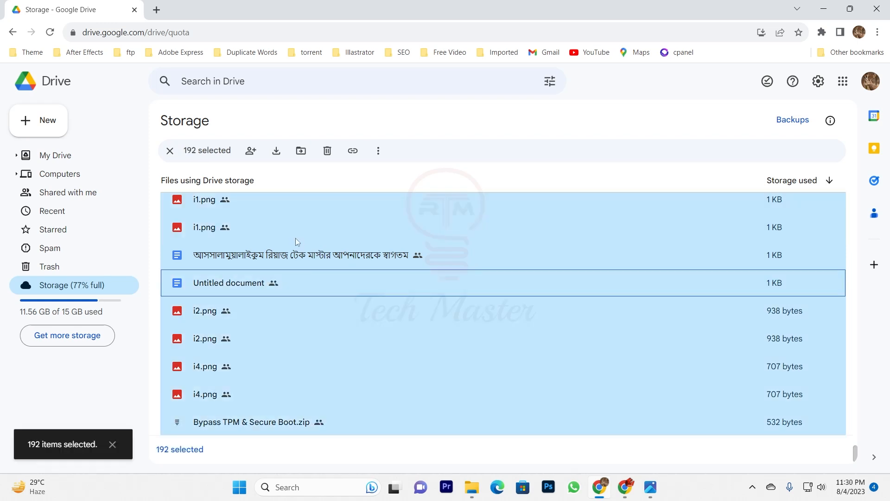
scroll(400, 263, "up", 15)
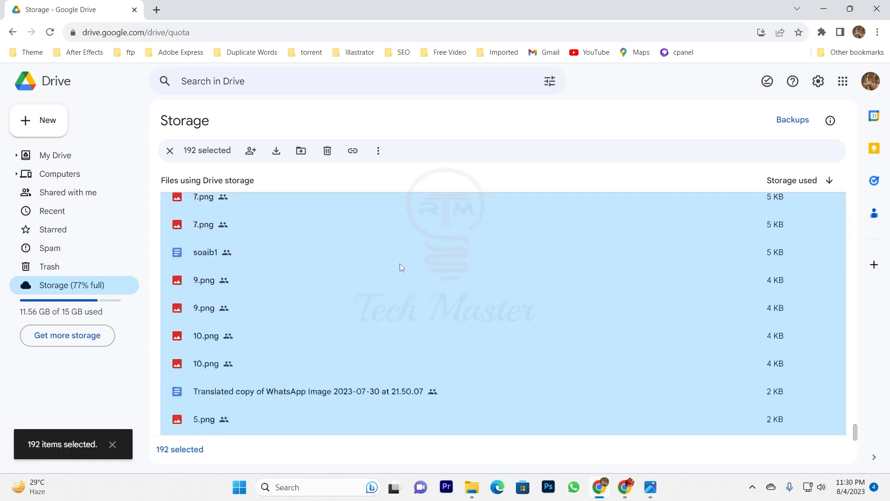
scroll(397, 261, "up", 20)
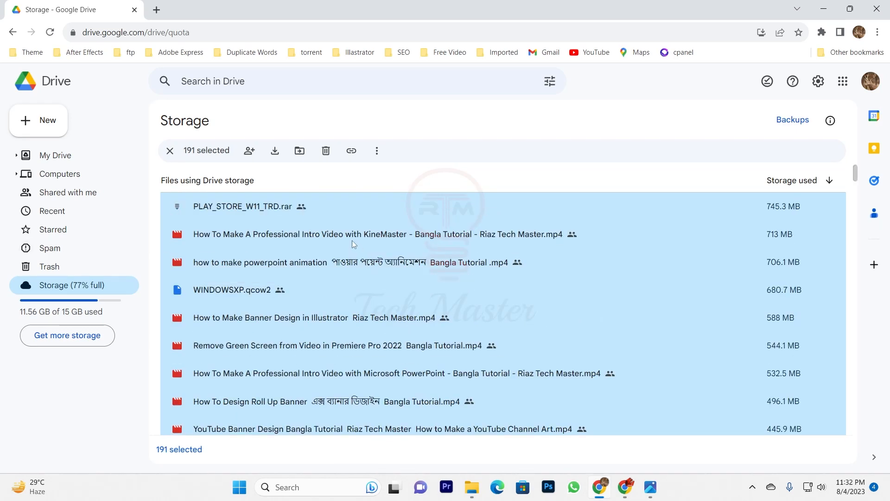
Open the sharing settings for all the selected files
right_click(310, 238)
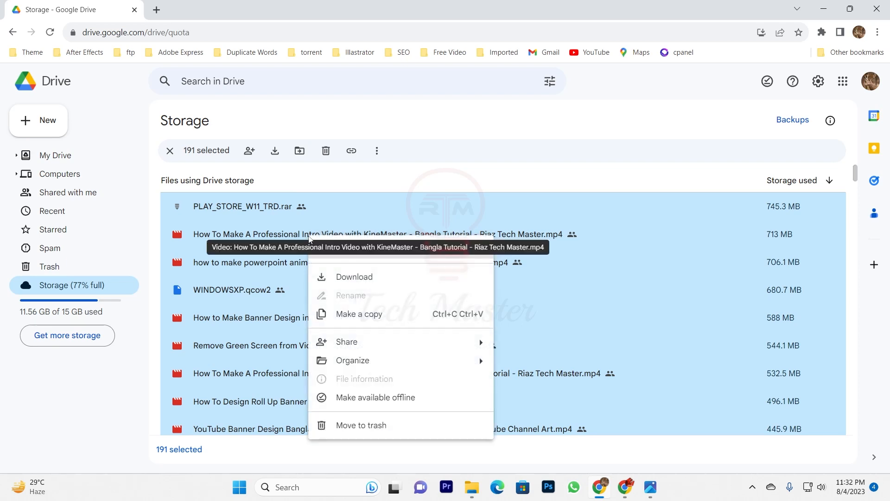
mouse_move(380, 351)
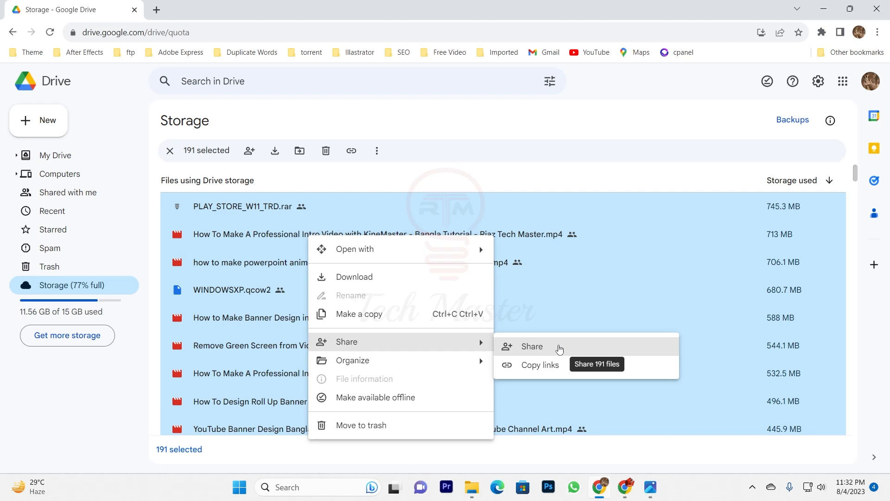
left_click(560, 349)
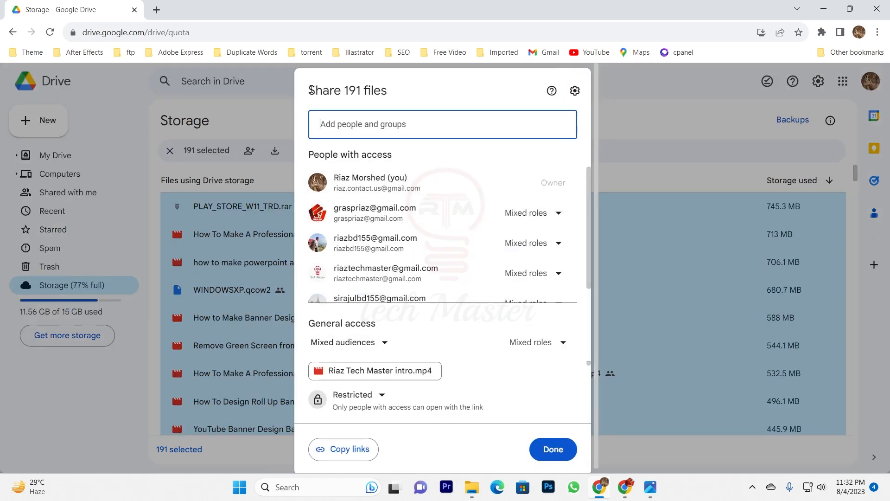
left_click_drag(309, 90, 394, 99)
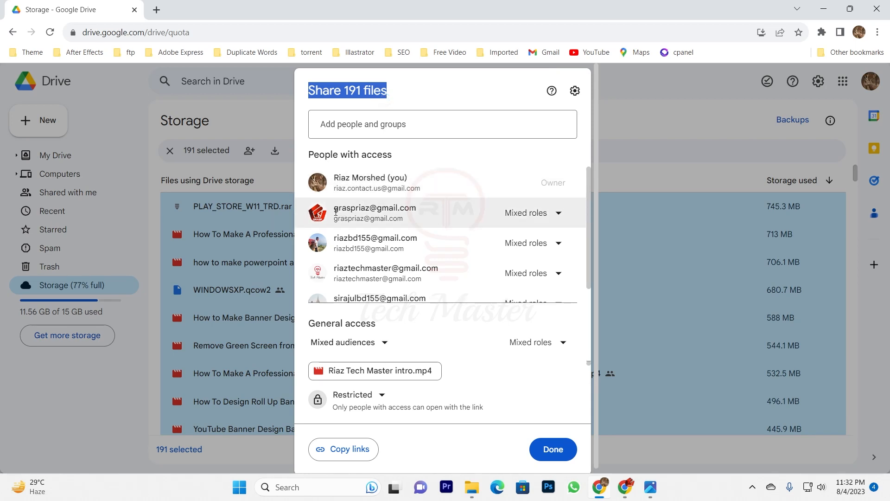
Send the second account an invitation to take ownership of the selected files, and close the sharing settings
mouse_move(336, 211)
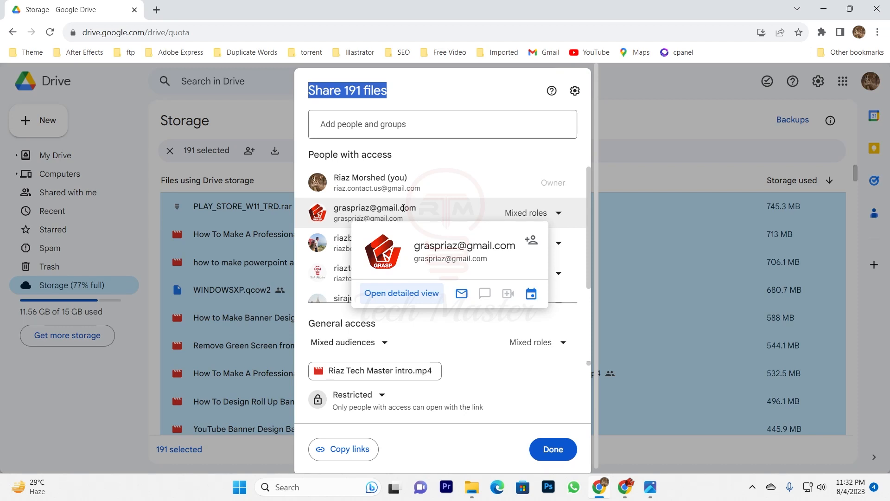
left_click(559, 214)
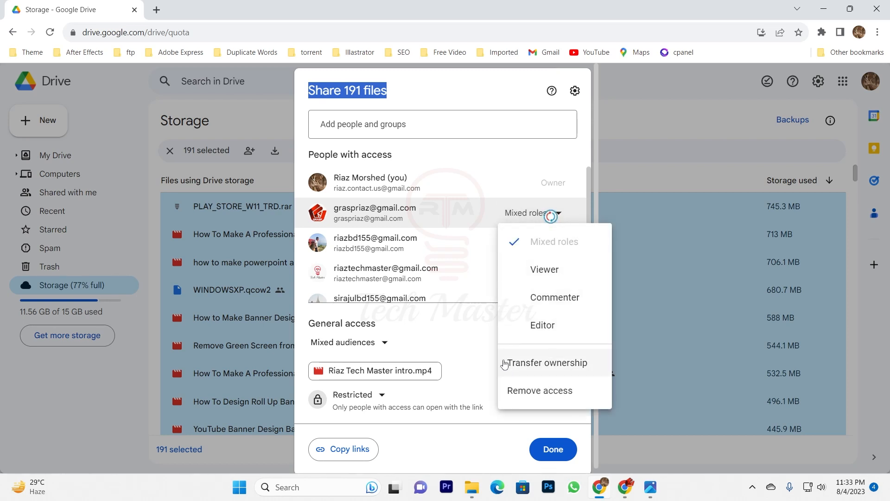
left_click(556, 369)
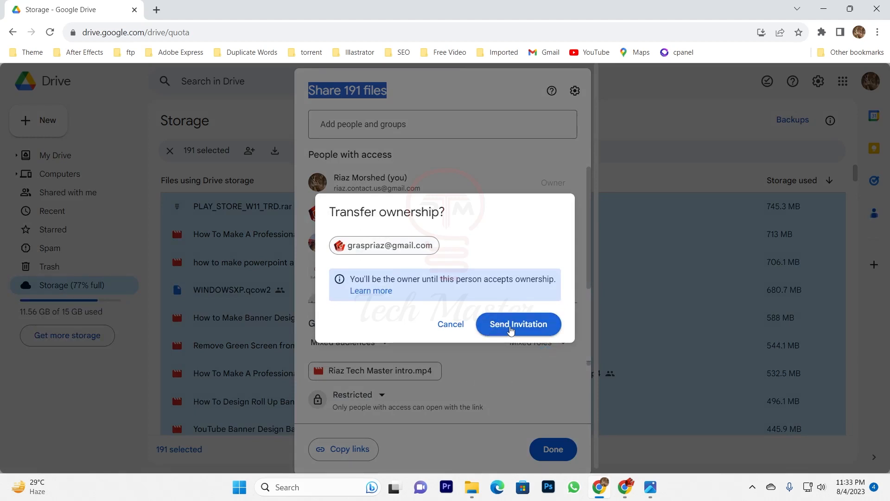
left_click(511, 329)
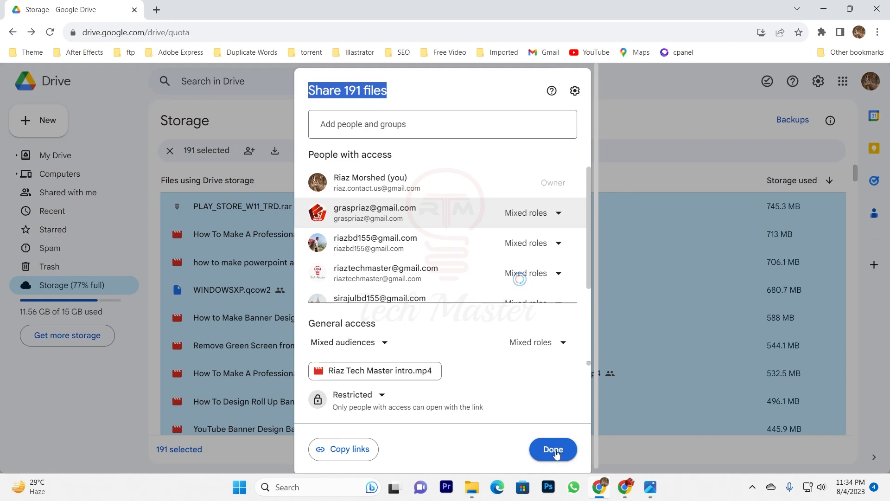
left_click(554, 450)
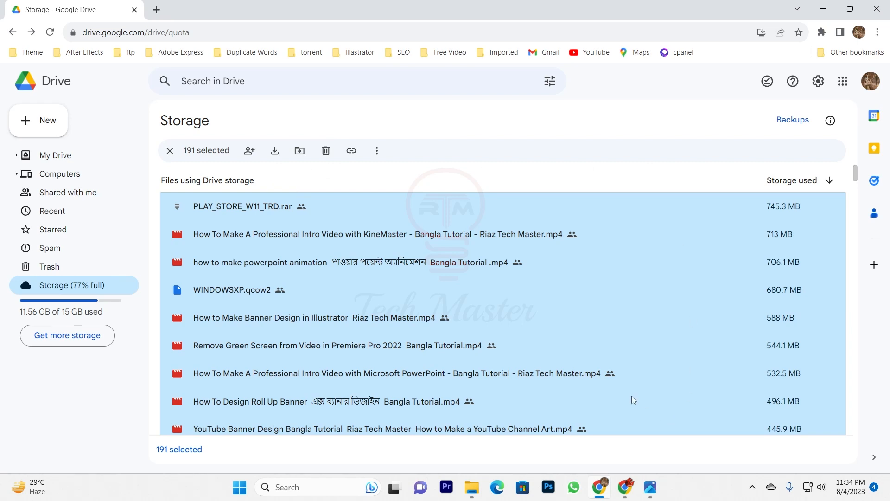
Switch to the second account's browser window, open its Gmail inbox in a new tab and open the "Invitation to own 100 items" message
left_click(614, 419)
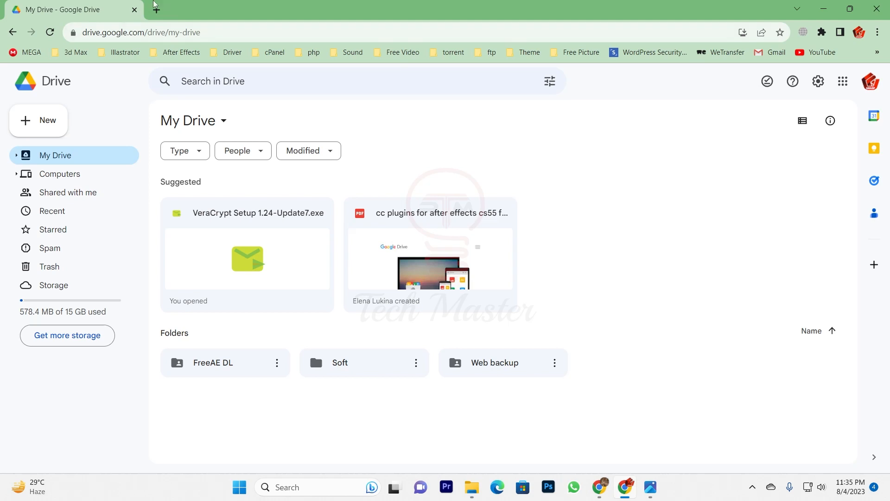
left_click(155, 6)
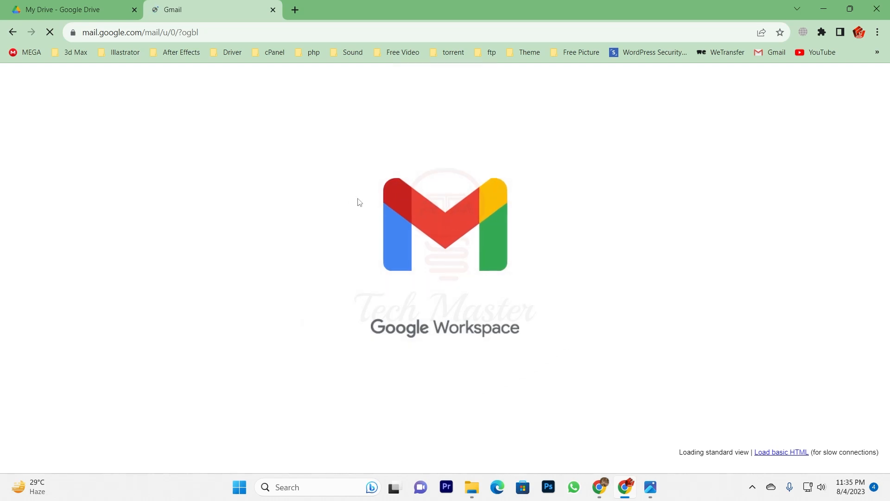
scroll(338, 181, "down", 15)
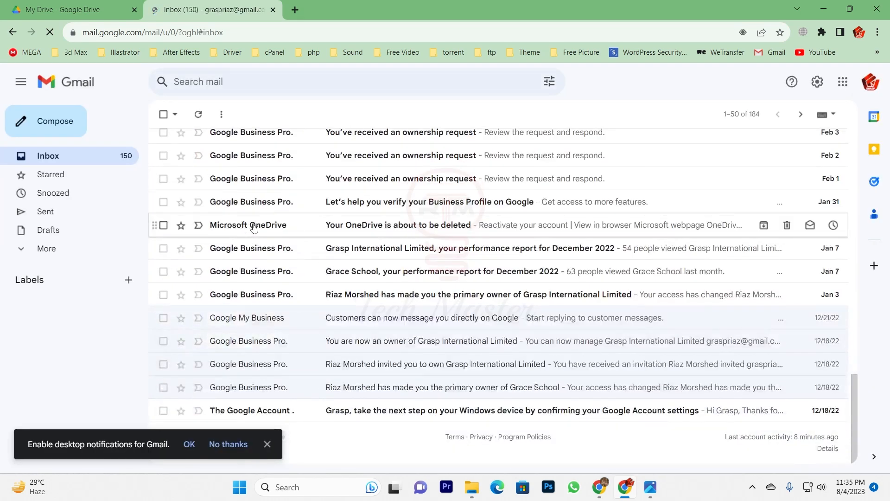
scroll(274, 294, "up", 15)
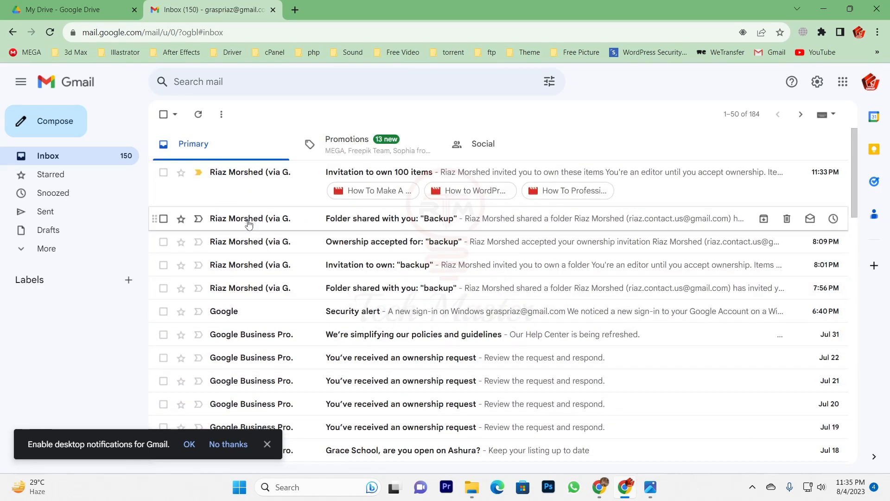
mouse_move(249, 223)
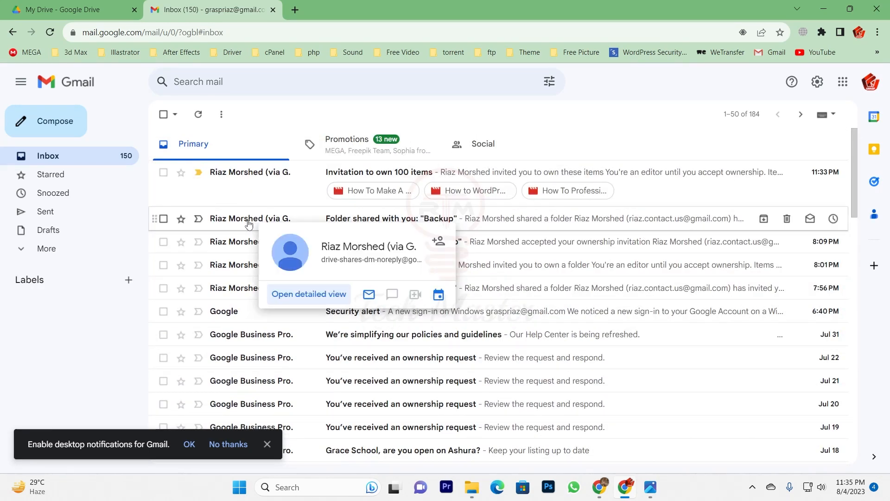
left_click(242, 177)
Review the files listed in the ownership invitation message and respond to the invitation
scroll(510, 281, "down", 5)
scroll(510, 280, "down", 20)
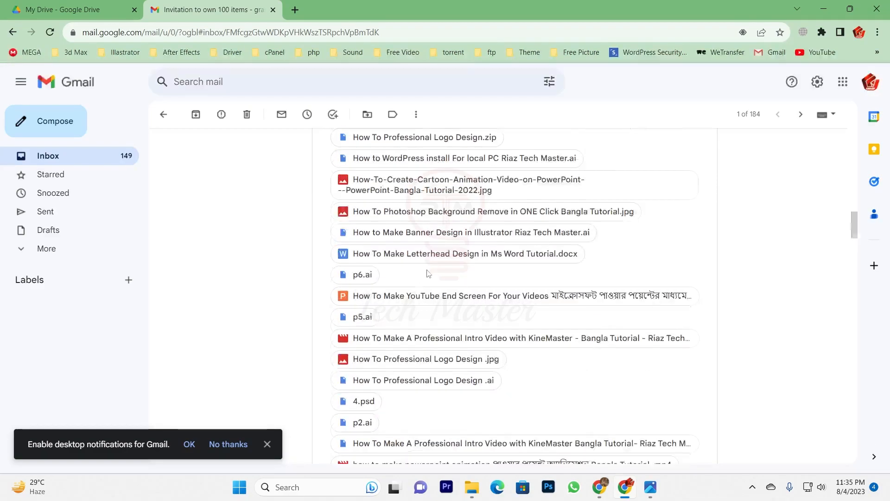
scroll(427, 273, "down", 5)
scroll(341, 268, "up", 20)
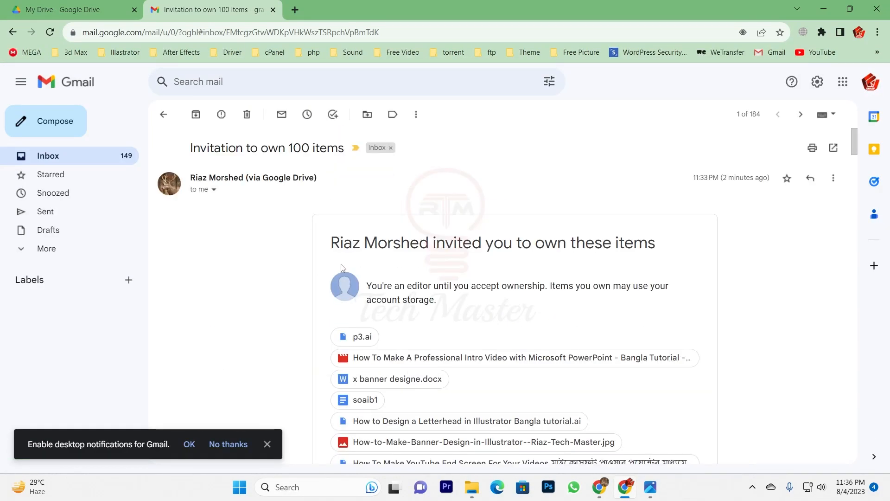
scroll(376, 278, "down", 5)
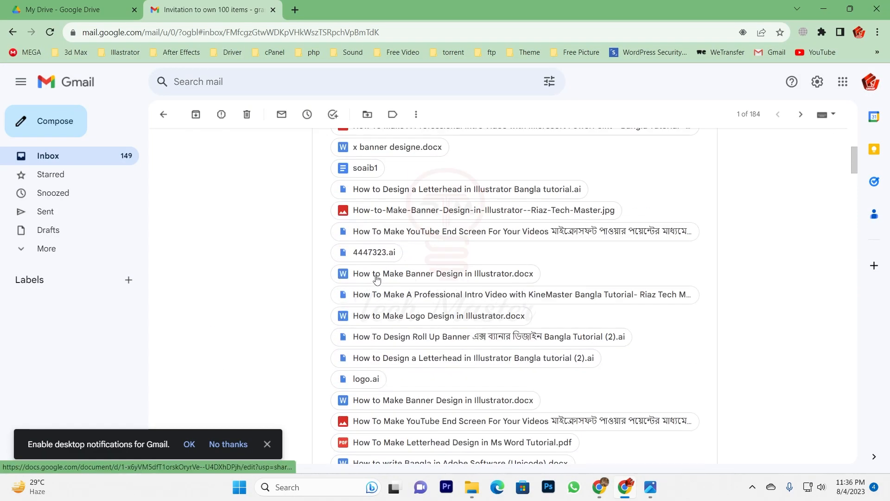
scroll(361, 315, "down", 10)
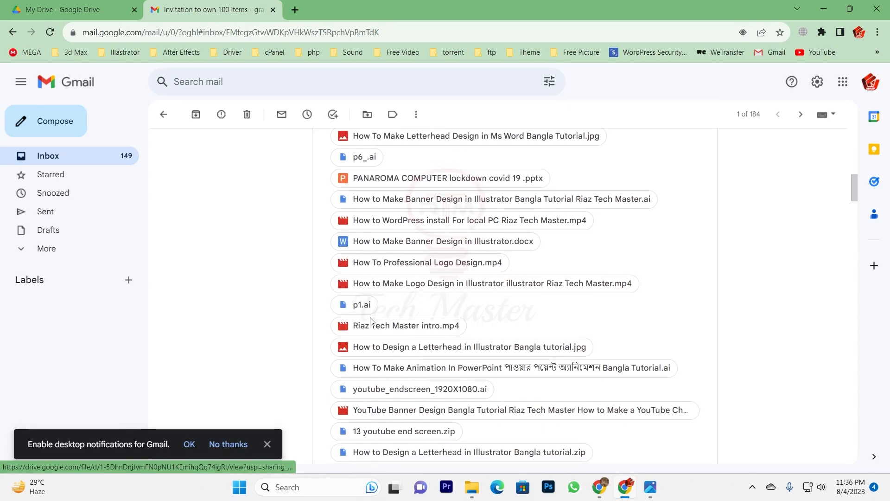
scroll(354, 311, "down", 15)
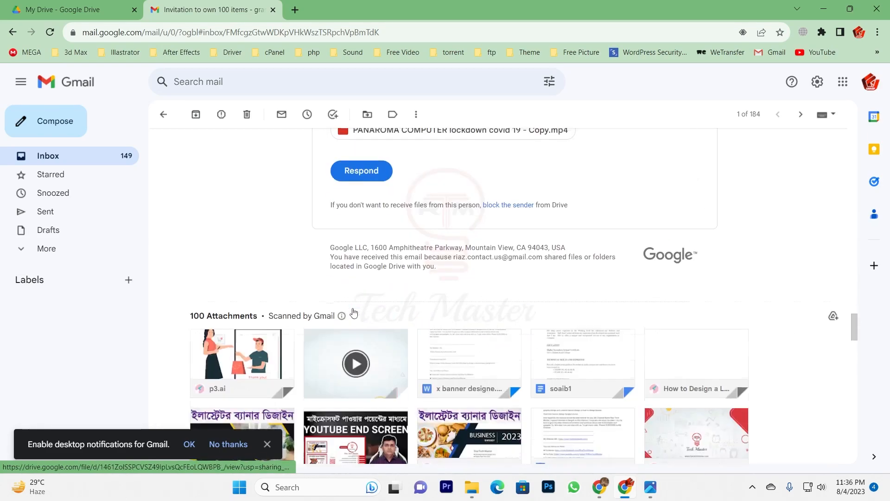
scroll(353, 312, "up", 3)
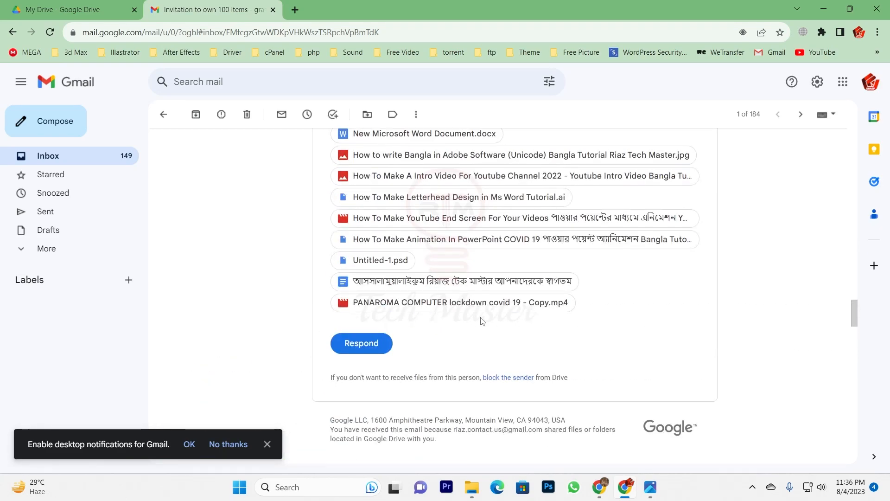
left_click(361, 343)
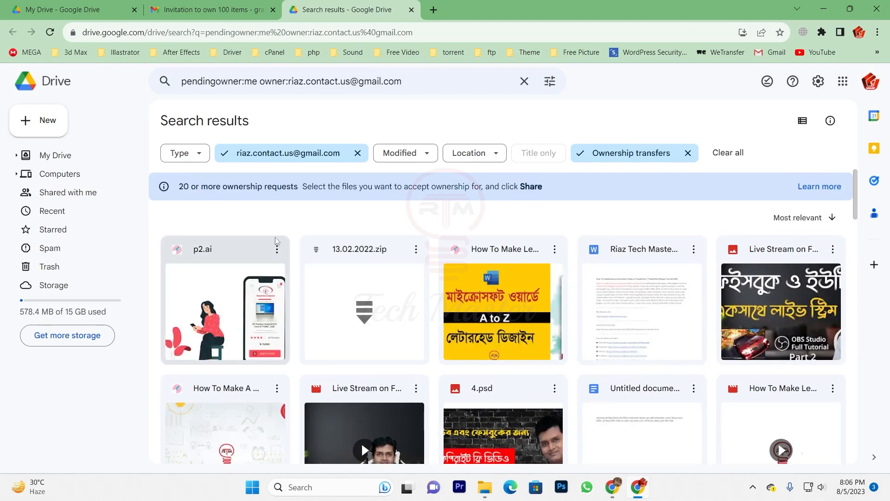
Look through the files awaiting ownership transfer in the Drive search results and select them all
scroll(278, 311, "down", 5)
scroll(280, 316, "down", 10)
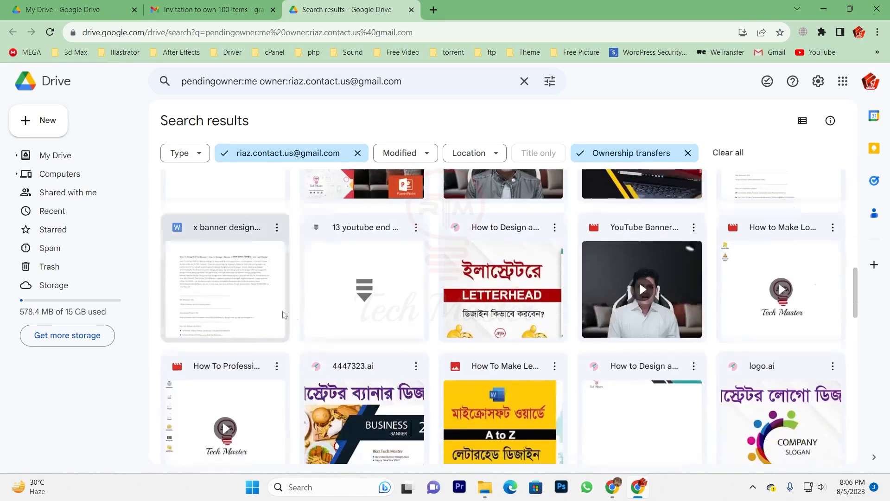
scroll(427, 312, "down", 5)
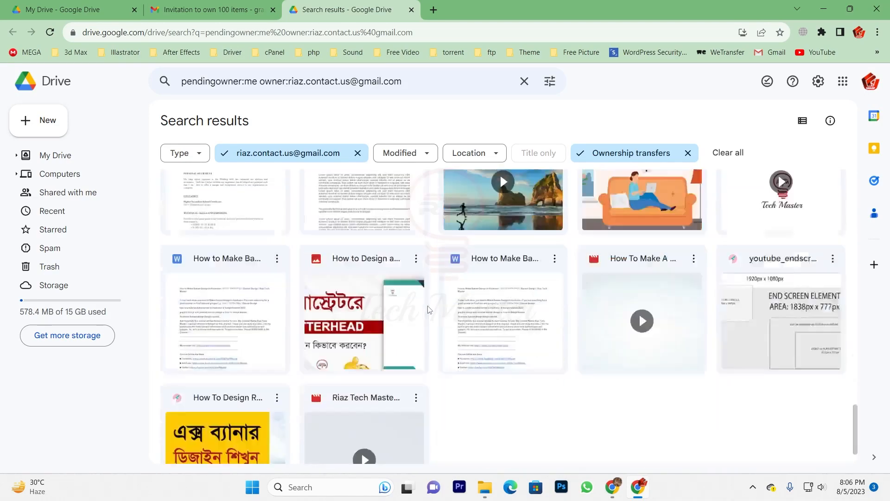
scroll(458, 254, "up", 15)
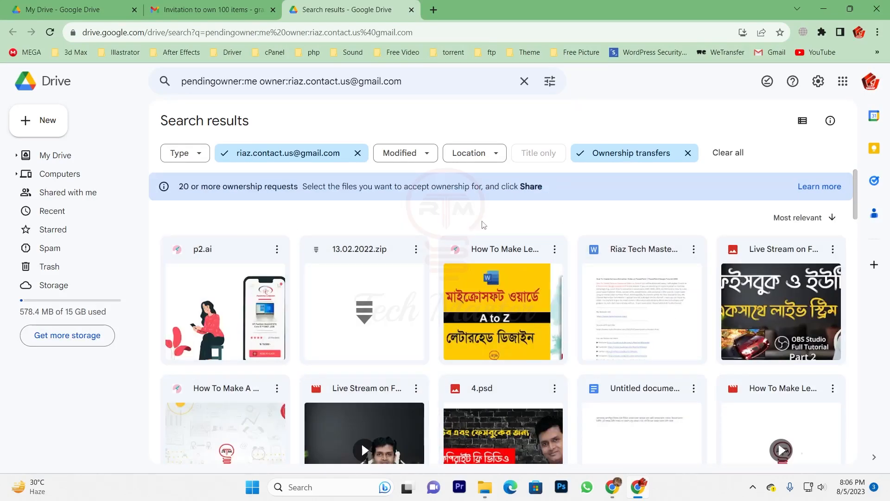
left_click(383, 219)
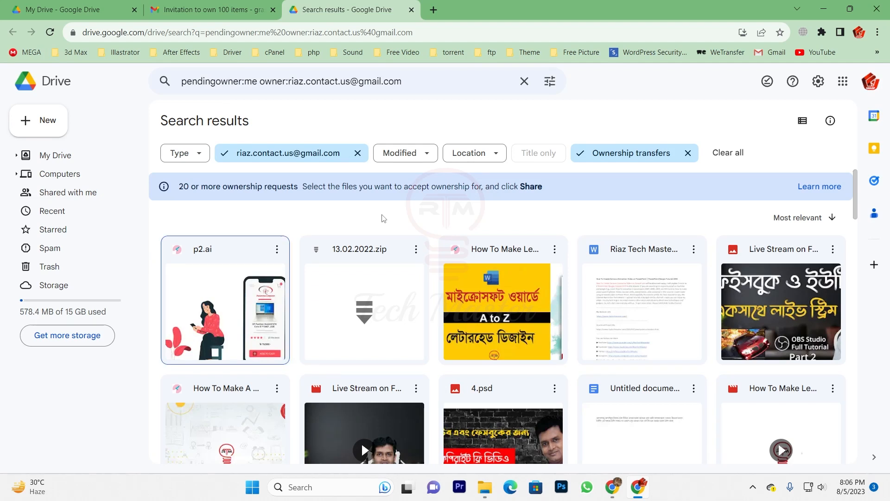
key("ctrl+a")
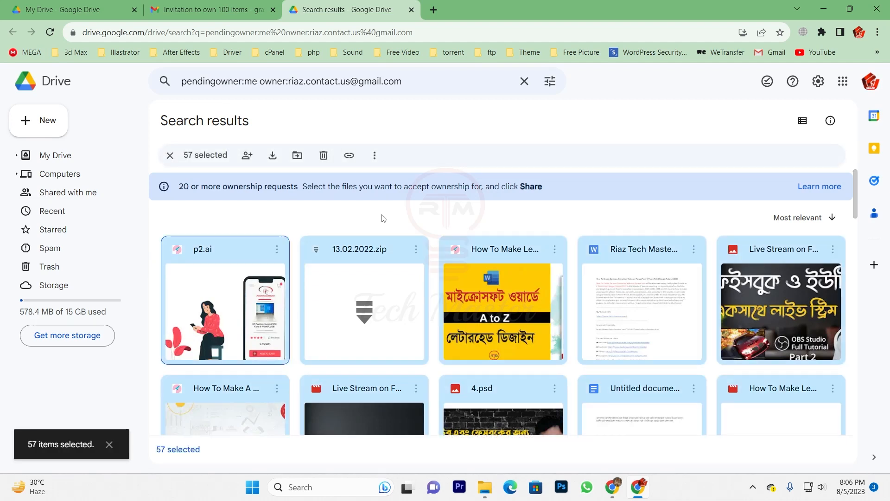
scroll(411, 377, "down", 10)
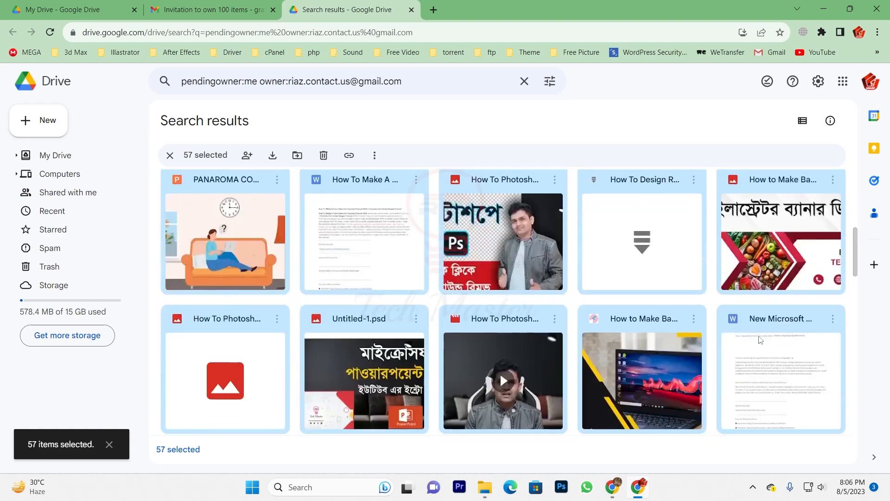
scroll(410, 377, "down", 5)
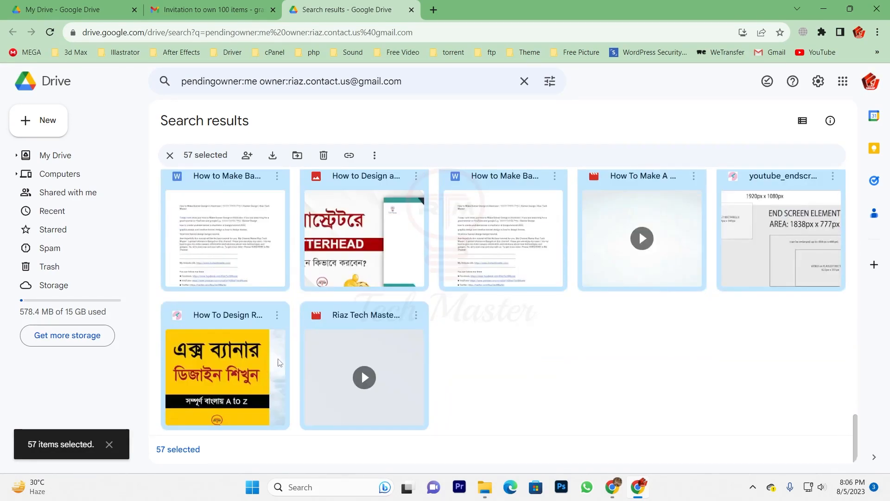
Open the sharing settings of the selected files, accept ownership of all of them, and close the settings
scroll(287, 358, "up", 10)
scroll(288, 358, "up", 5)
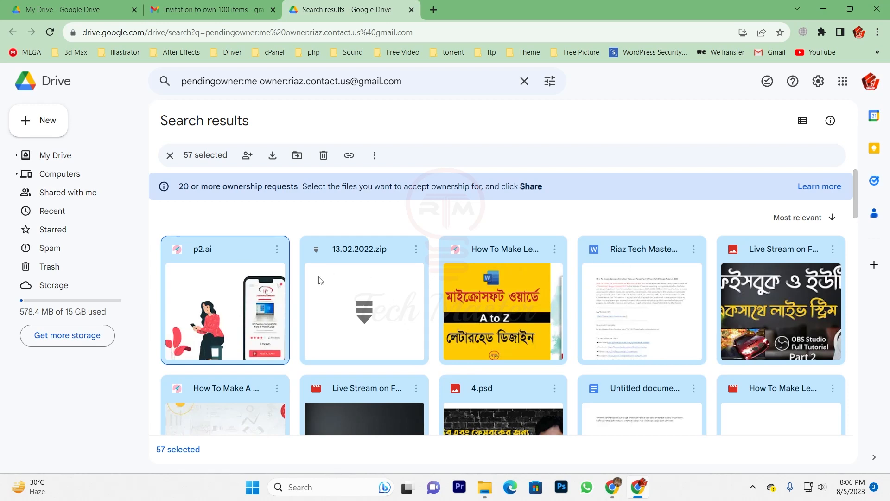
right_click(365, 291)
mouse_move(366, 292)
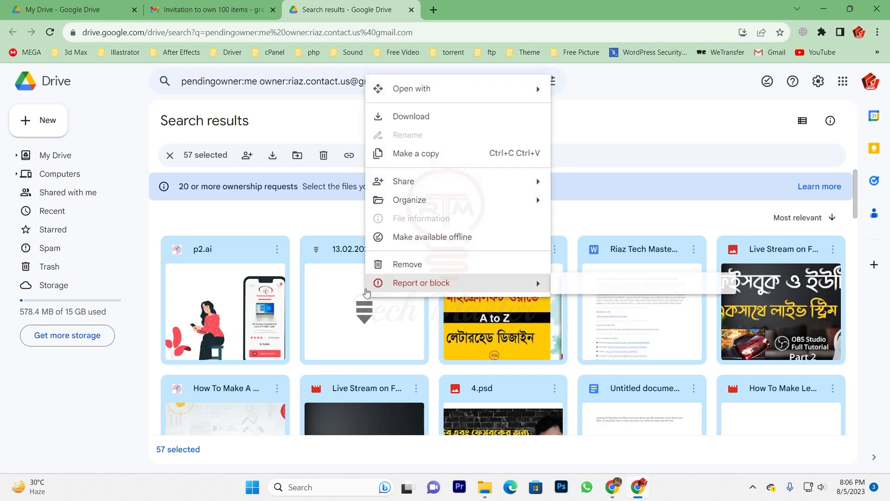
mouse_move(457, 188)
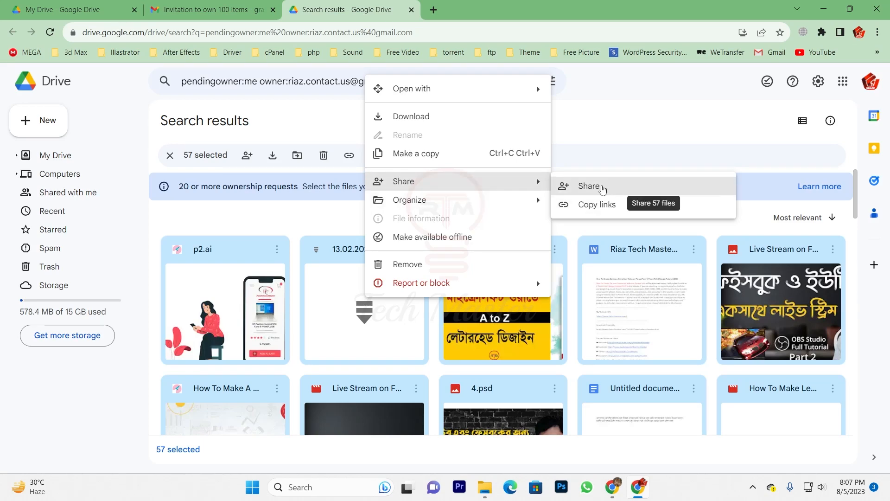
left_click(602, 187)
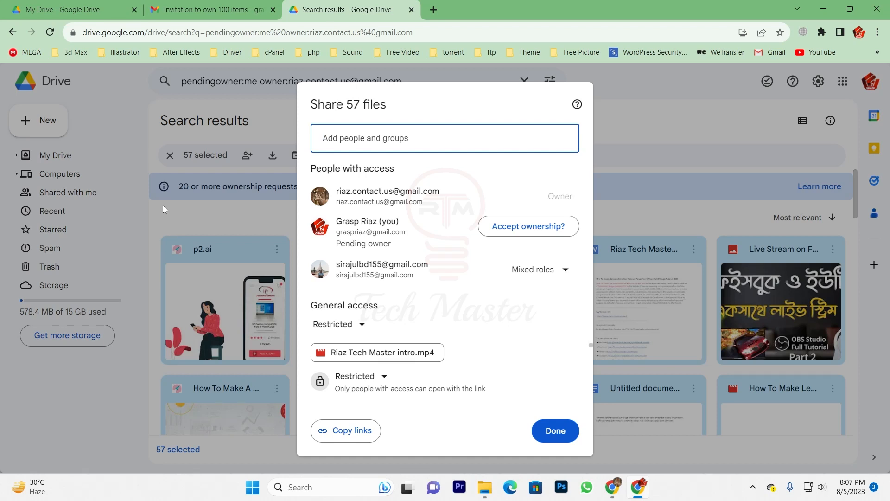
left_click(527, 229)
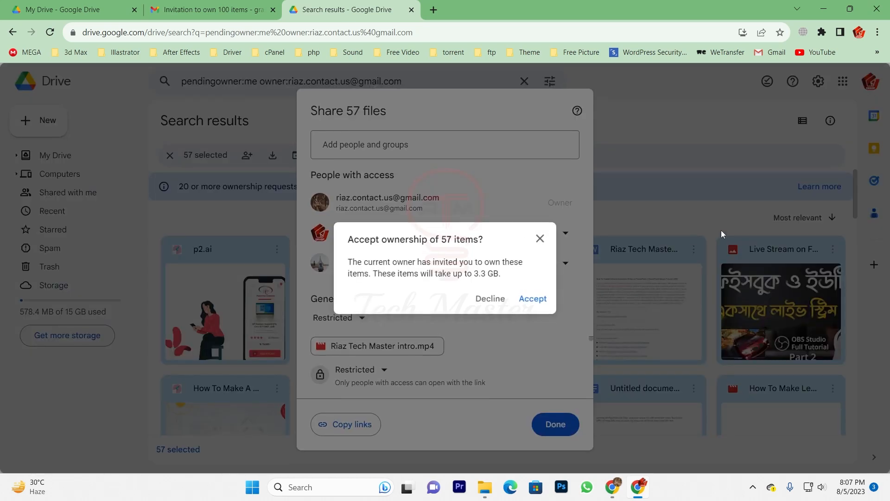
left_click(536, 299)
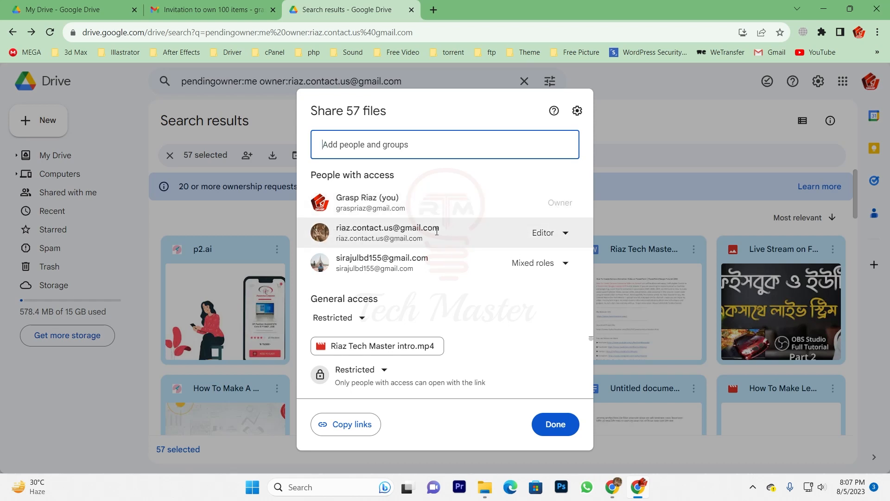
mouse_move(445, 237)
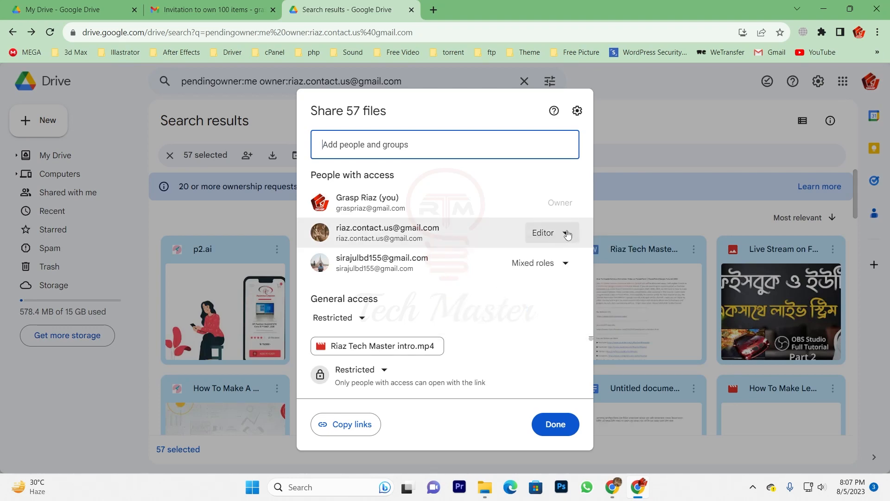
left_click(552, 426)
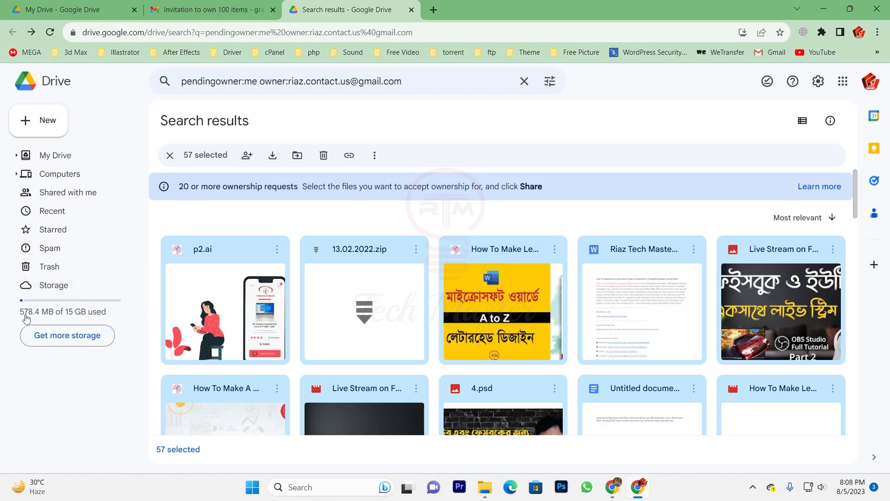
Reload the second account's Drive page and the first account's Storage page to check the storage used by each
left_click(50, 32)
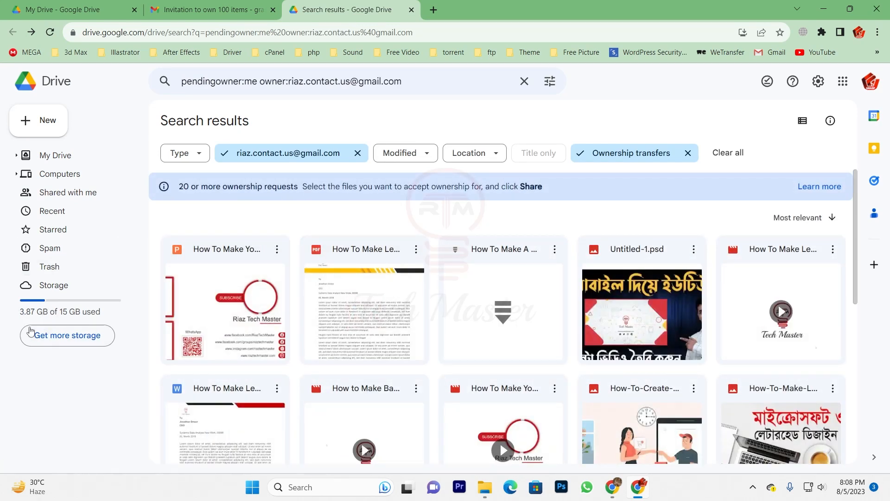
left_click(824, 8)
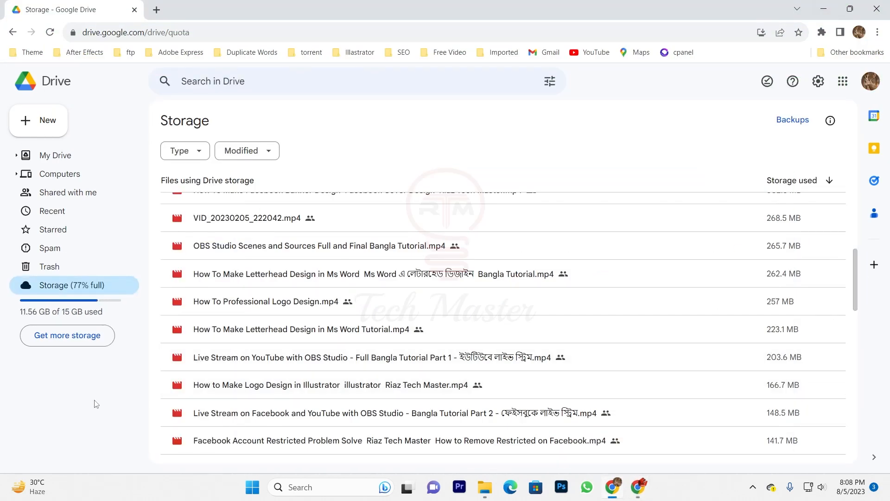
left_click(50, 32)
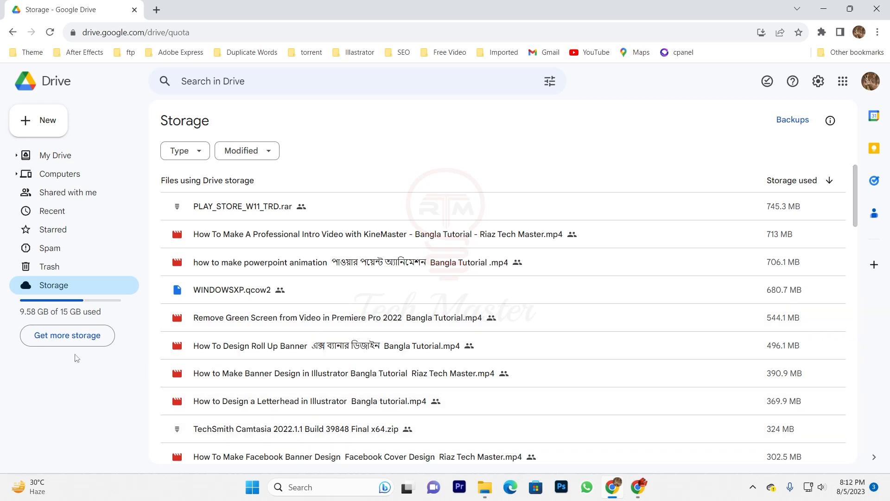
Open the Backup folder in the first account's My Drive and look through the files it contains
left_click(62, 160)
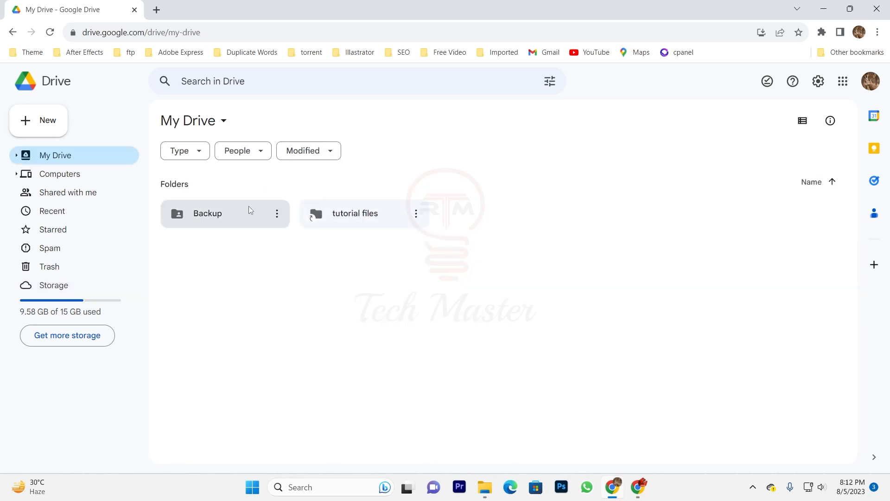
left_click(216, 218)
double_click(215, 218)
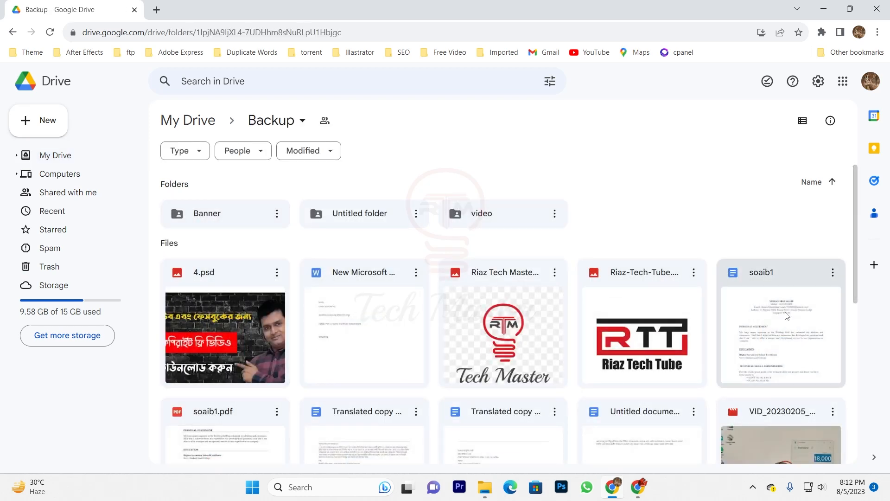
scroll(223, 280, "down", 7)
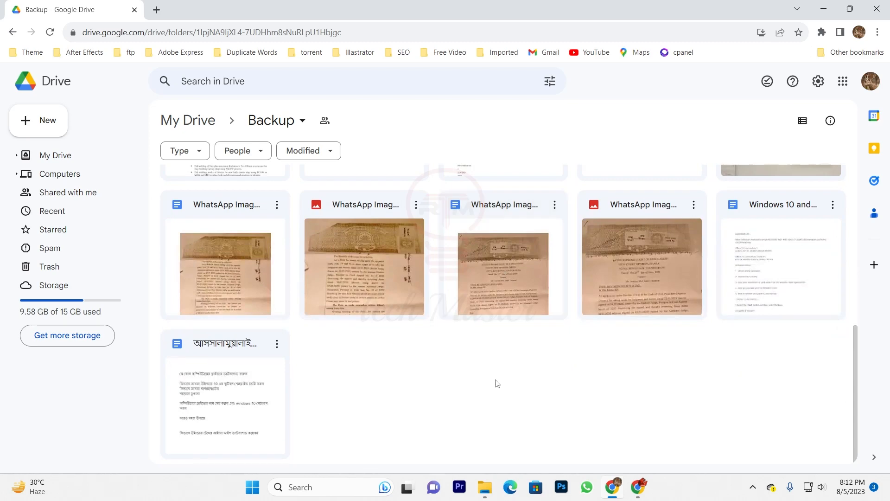
scroll(497, 382, "up", 7)
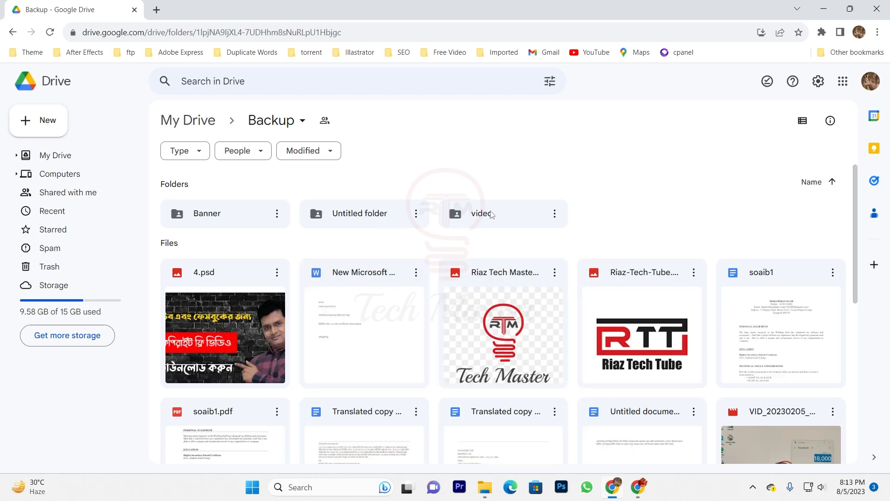
Switch to the second account's browser window and look through the files in its Drive
left_click(638, 494)
scroll(575, 400, "down", 10)
scroll(732, 378, "up", 10)
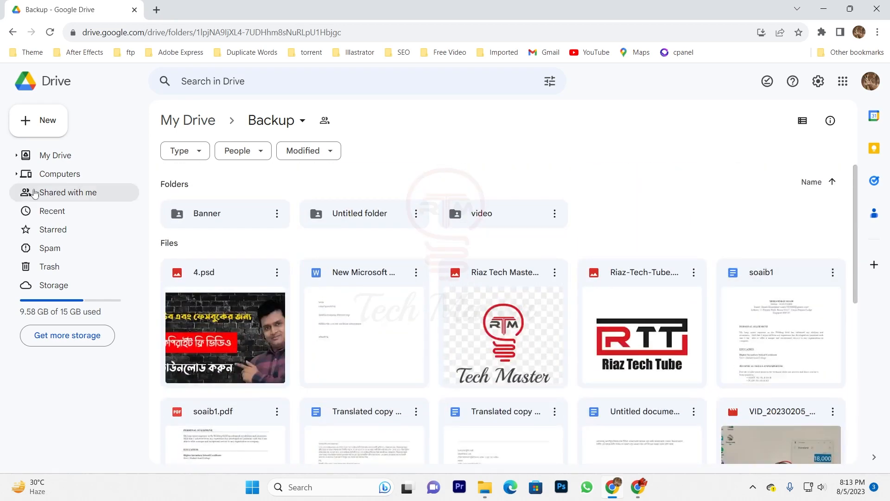